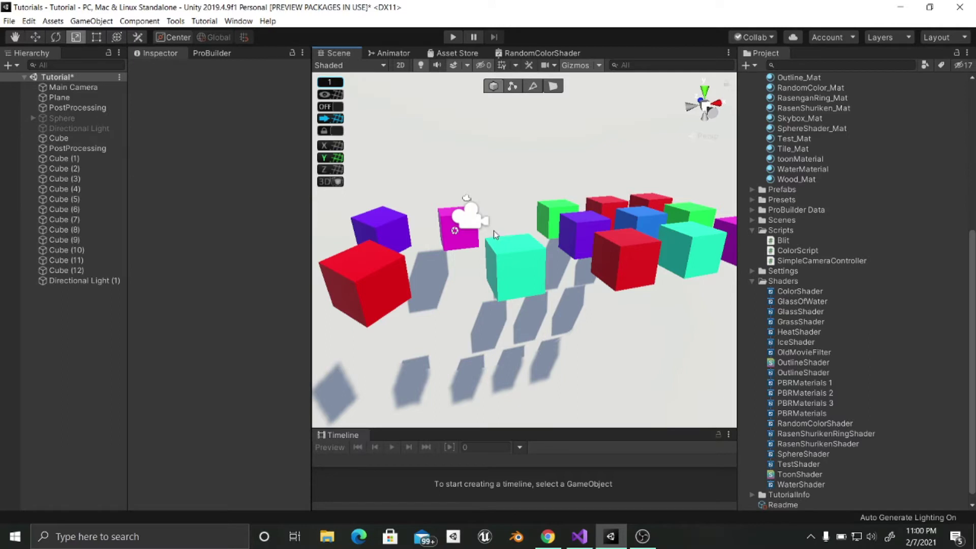
Duplicate the cyan Cube (12) and drag the copy along Z toward the camera, where it appears magenta
mouse_move(526, 284)
alt+mouse_down()
mouse_move(508, 282)
mouse_move(529, 279)
alt+mouse_up()
click(528, 279)
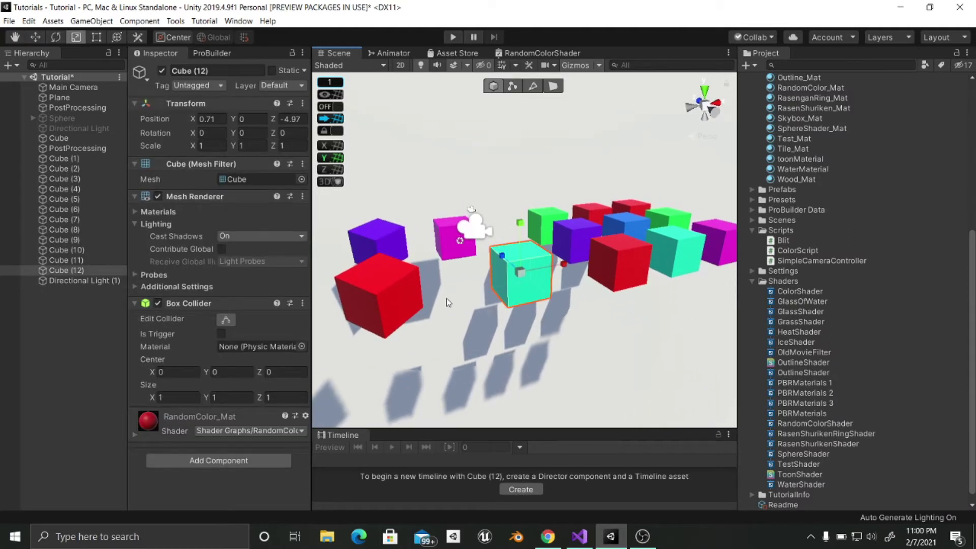
key(e)
key(w)
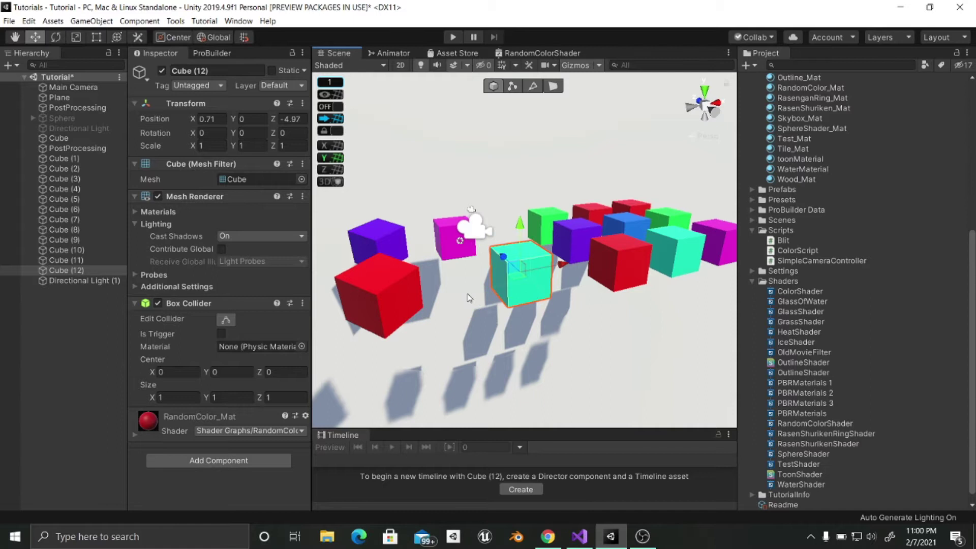
key(ctrl+d)
drag(502, 258, 479, 313)
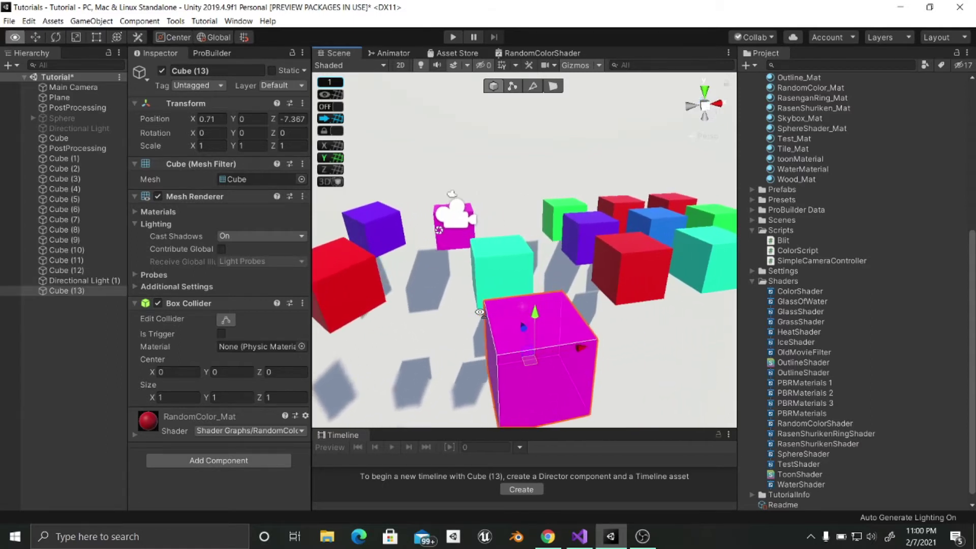
alt+scroll(480, 313, down, 4)
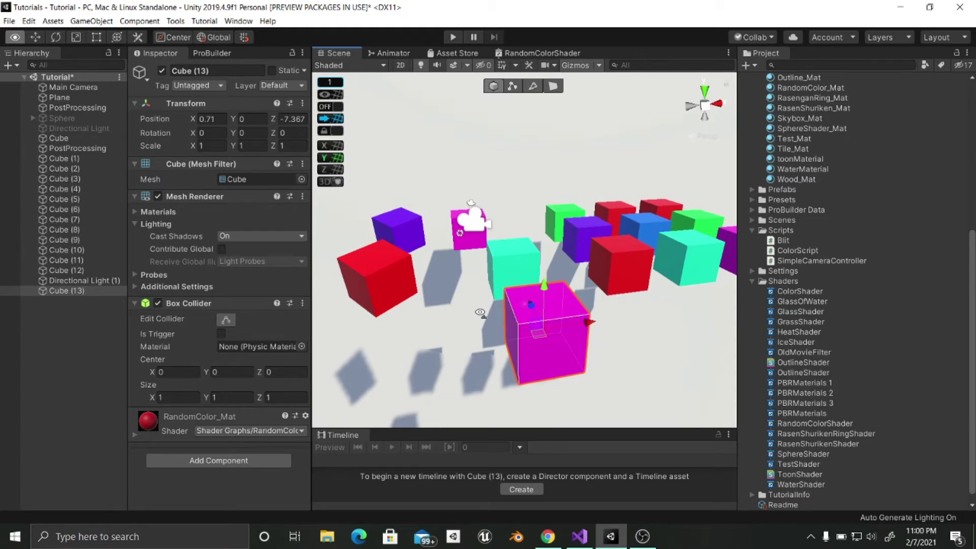
alt+drag(495, 324, 534, 321)
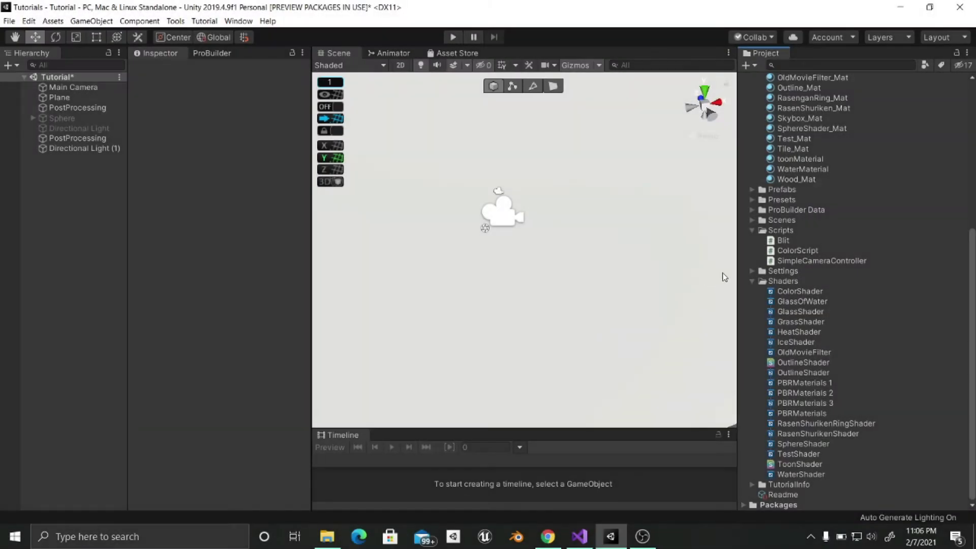
Create a PBR Graph named RandomColorShader in the Shaders folder and open it in Shader Graph
right_click(772, 282)
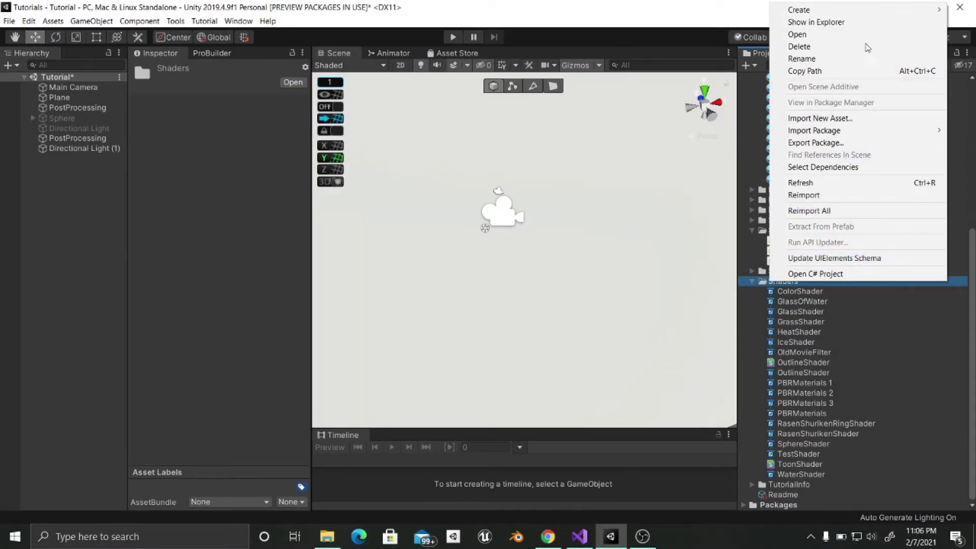
mouse_move(873, 17)
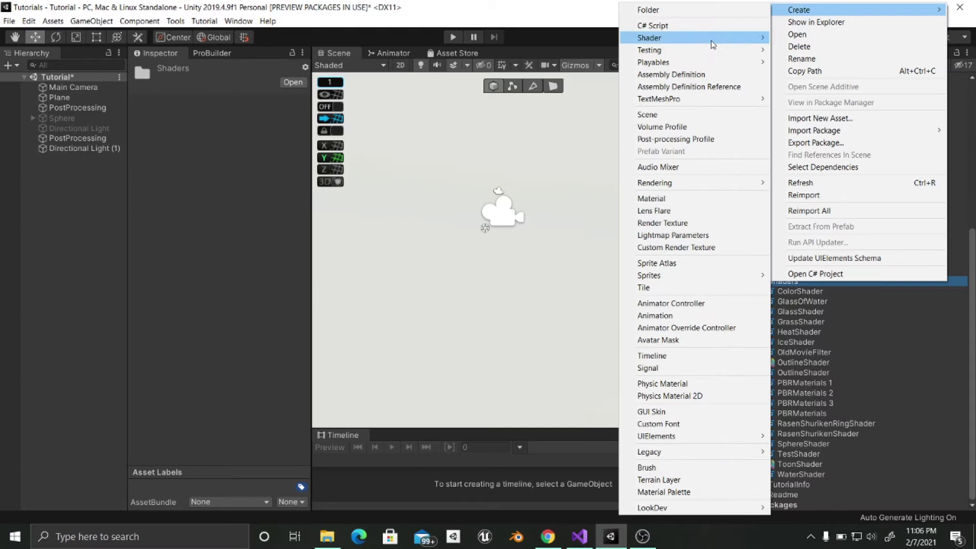
mouse_move(711, 39)
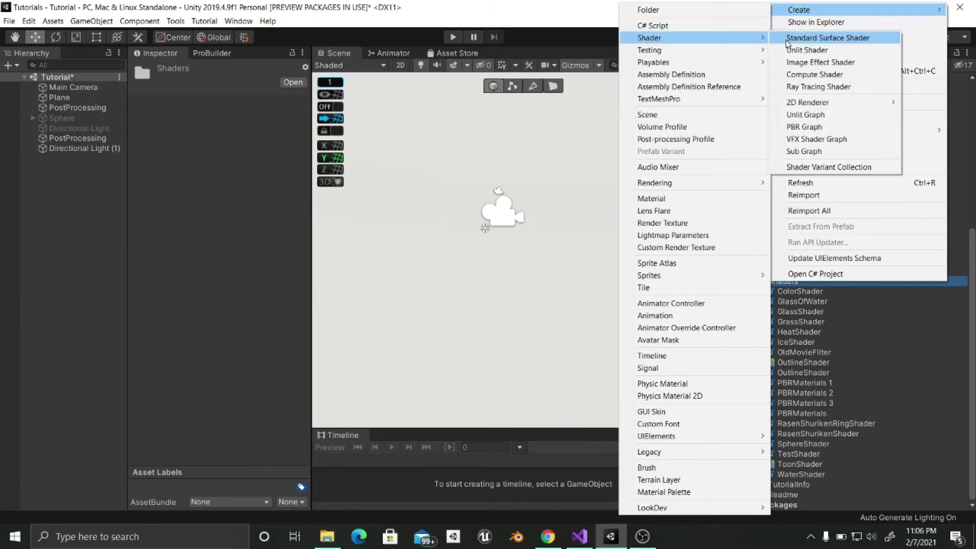
click(812, 127)
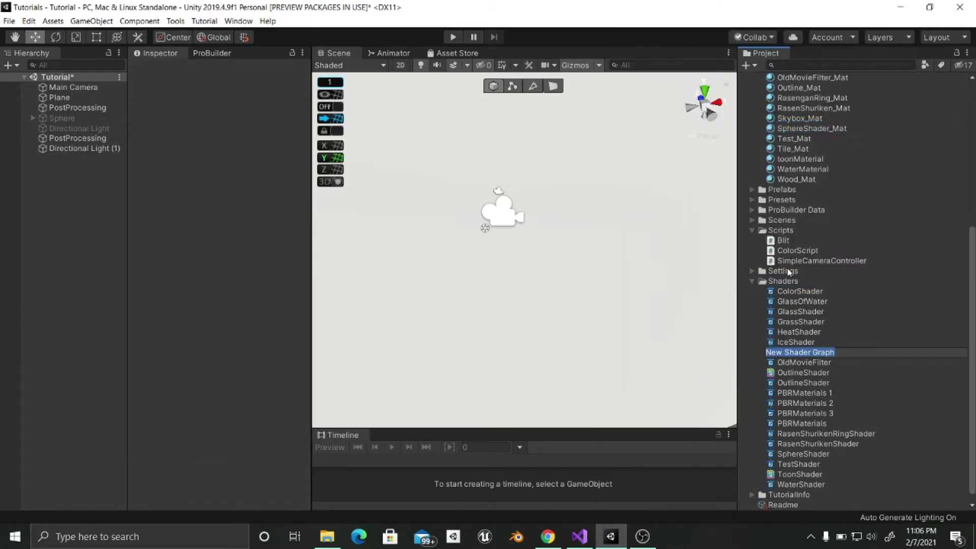
text(R)
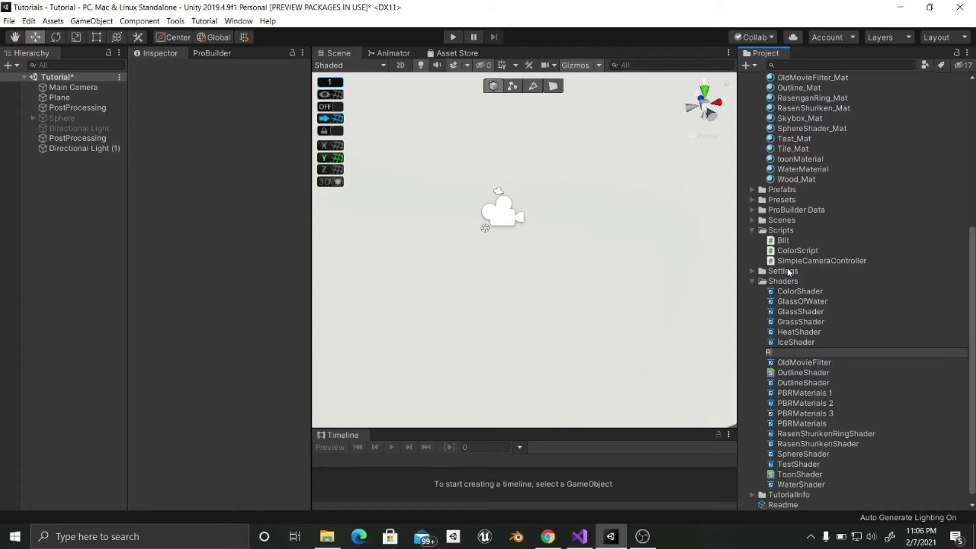
text(andomColorShader)
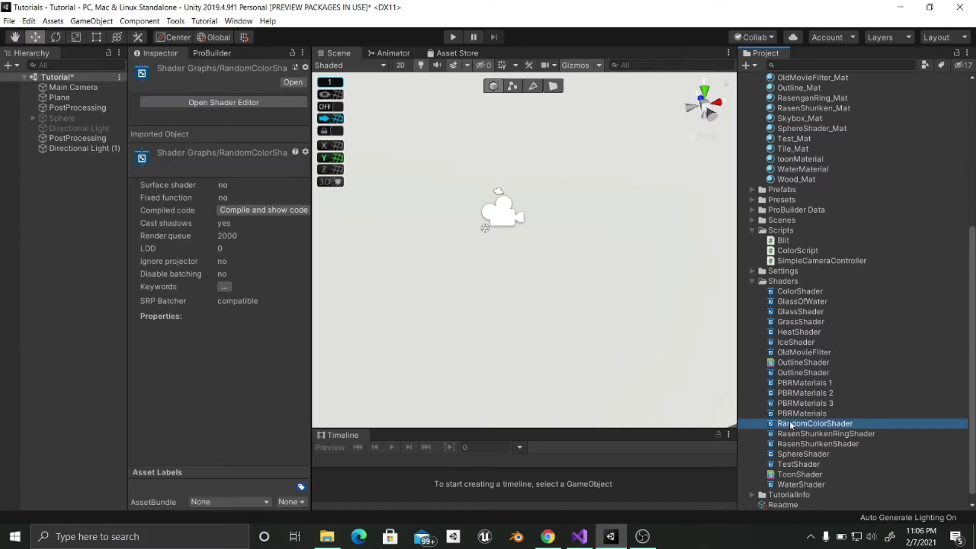
double_click(791, 426)
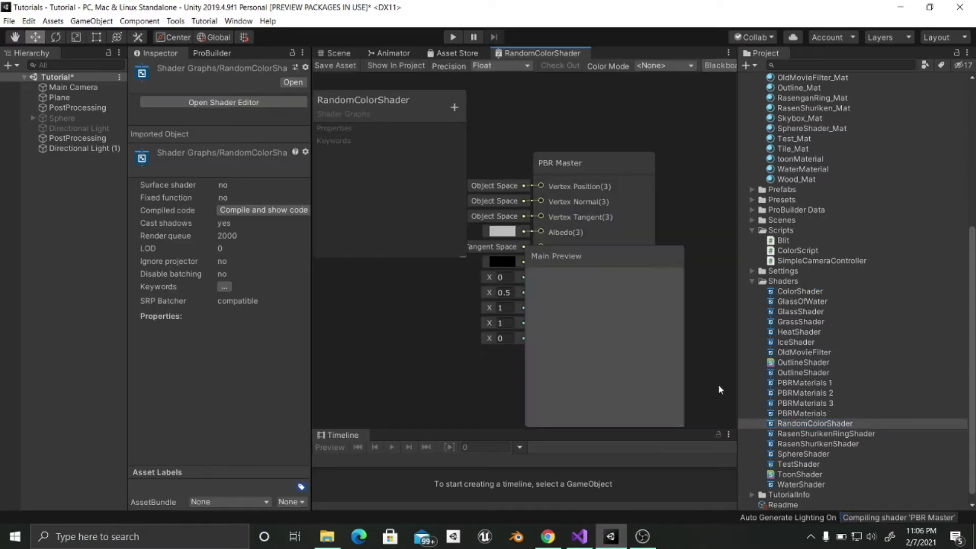
Maximize the RandomColorShader graph window and pan the canvas toward the lower right
right_click(550, 56)
click(573, 63)
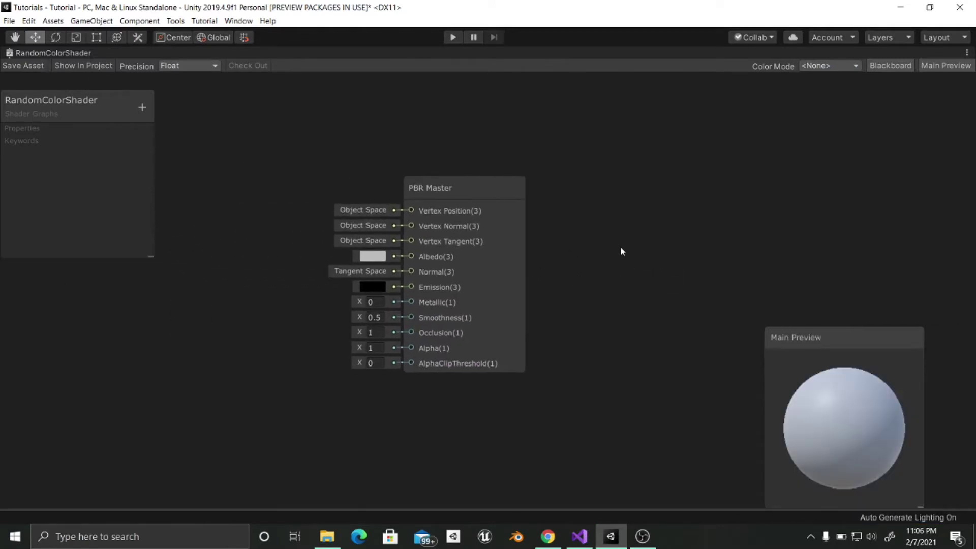
middle_drag(289, 252, 446, 257)
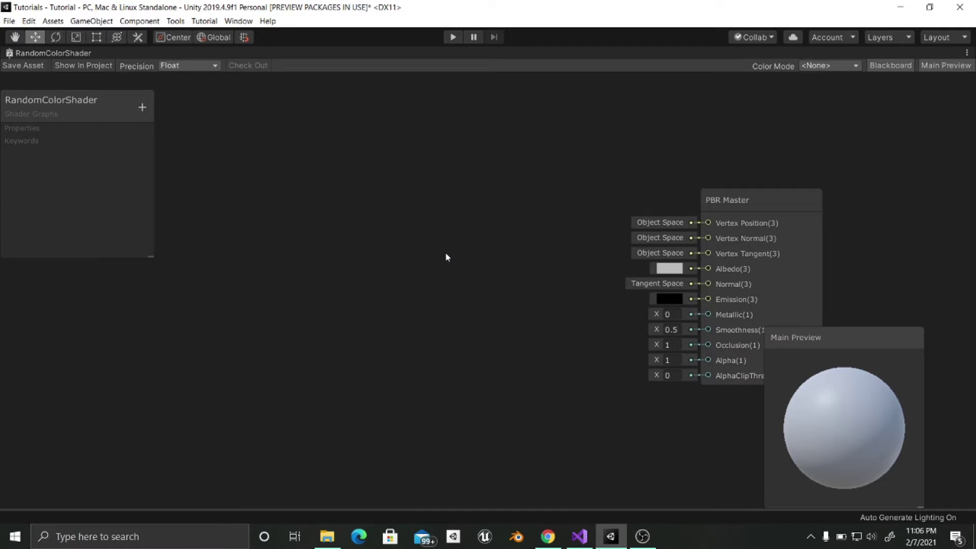
Add a Gradient node from the 'grad' search, place it, and open its gradient swatch
key(space)
text(grad)
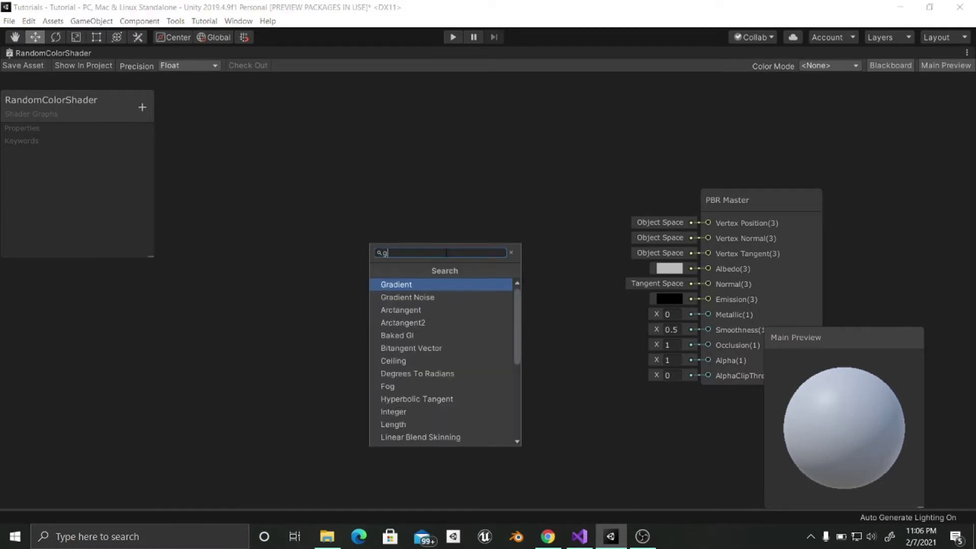
key(Return)
drag(490, 294, 352, 172)
middle_drag(362, 233, 406, 192)
drag(406, 193, 384, 200)
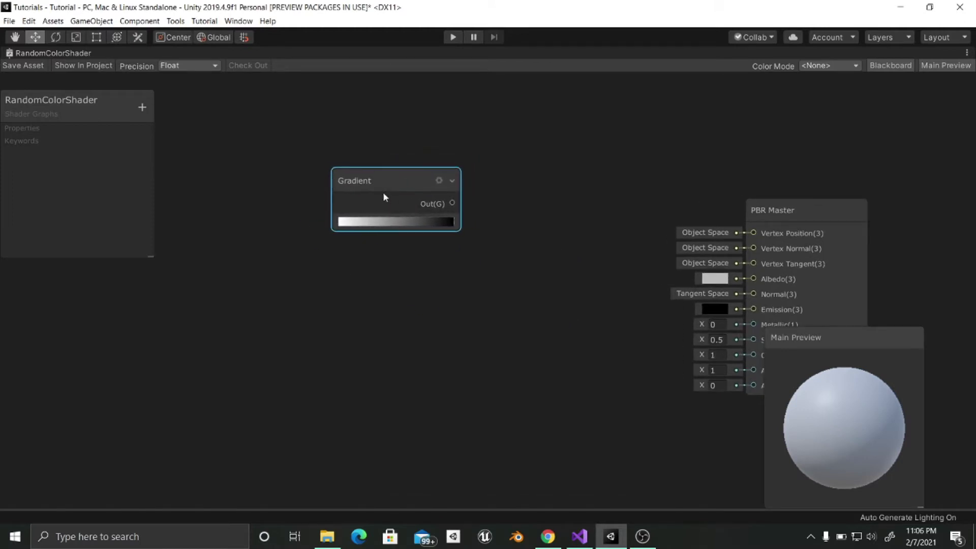
click(413, 222)
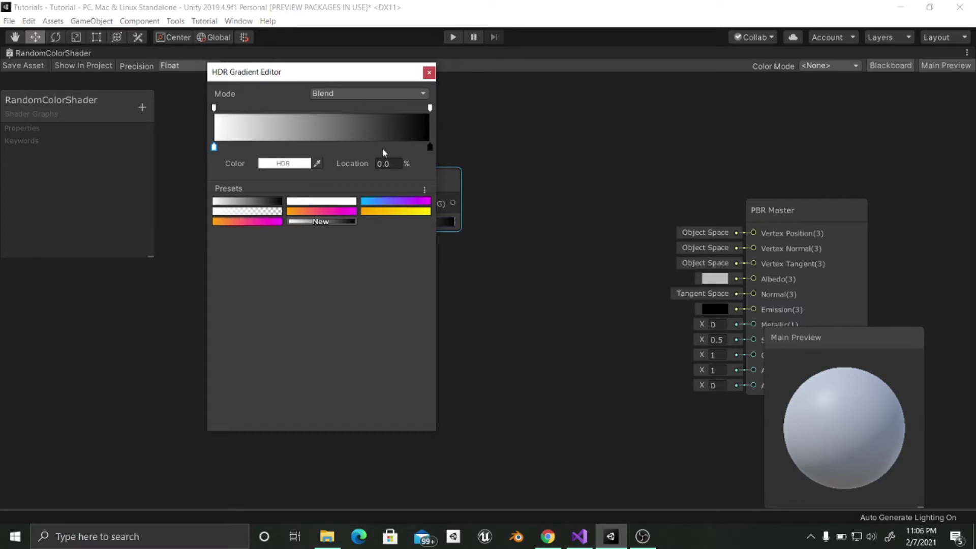
Add colour keys along the gradient, drag them into position, and set the blend Mode to Fixed
click(308, 147)
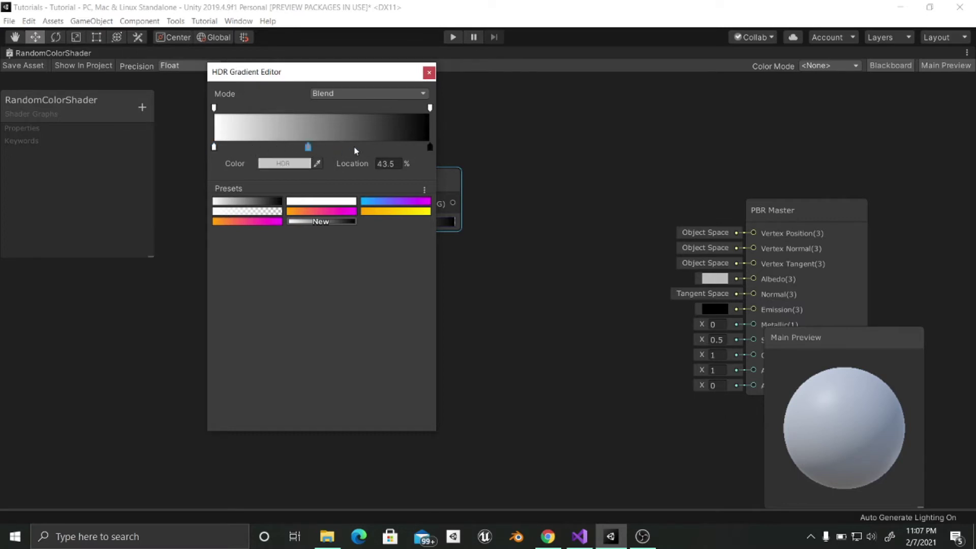
click(354, 148)
click(391, 147)
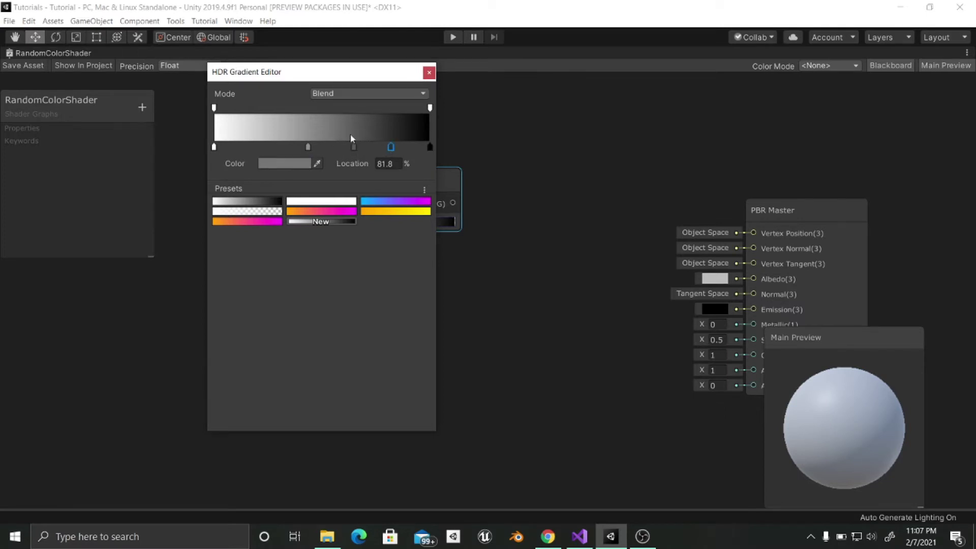
drag(306, 148, 248, 147)
click(354, 147)
drag(354, 148, 307, 147)
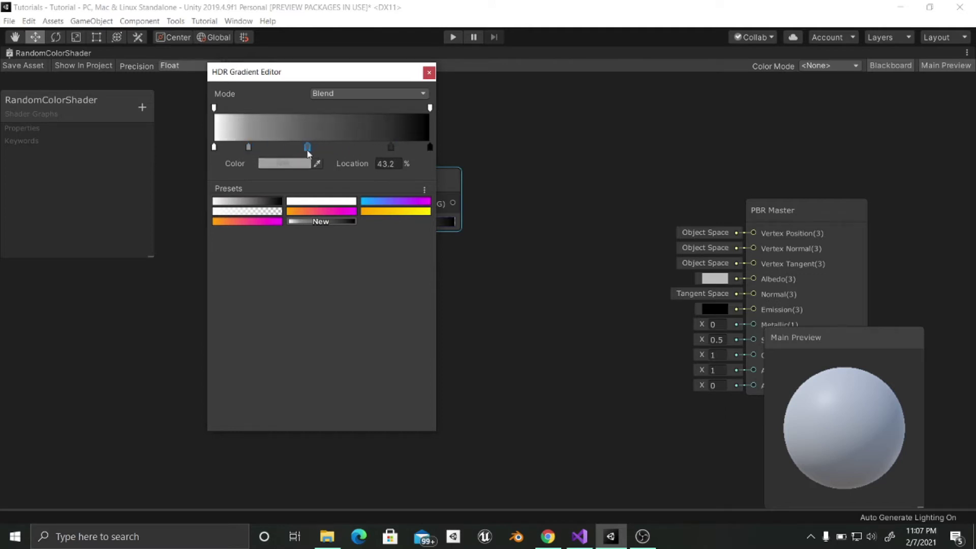
drag(391, 147, 379, 148)
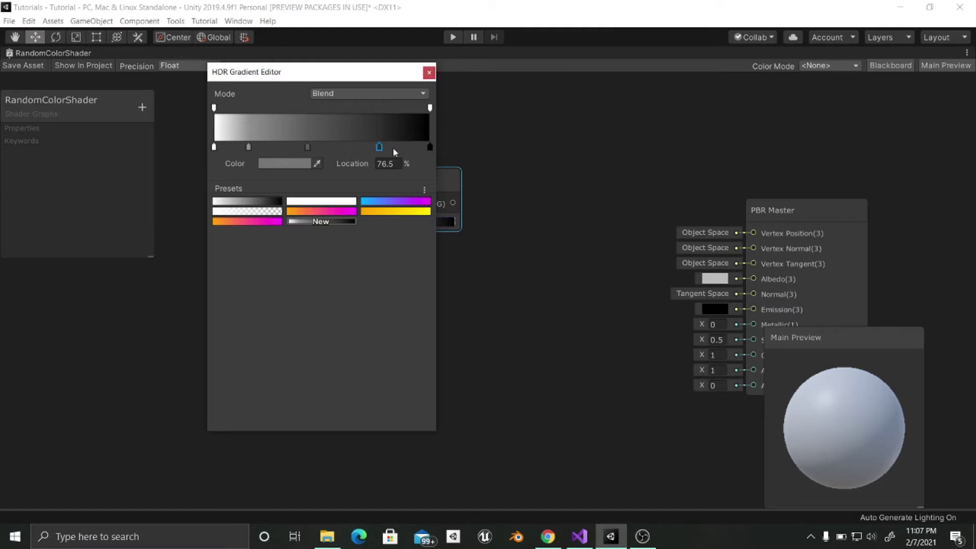
click(347, 147)
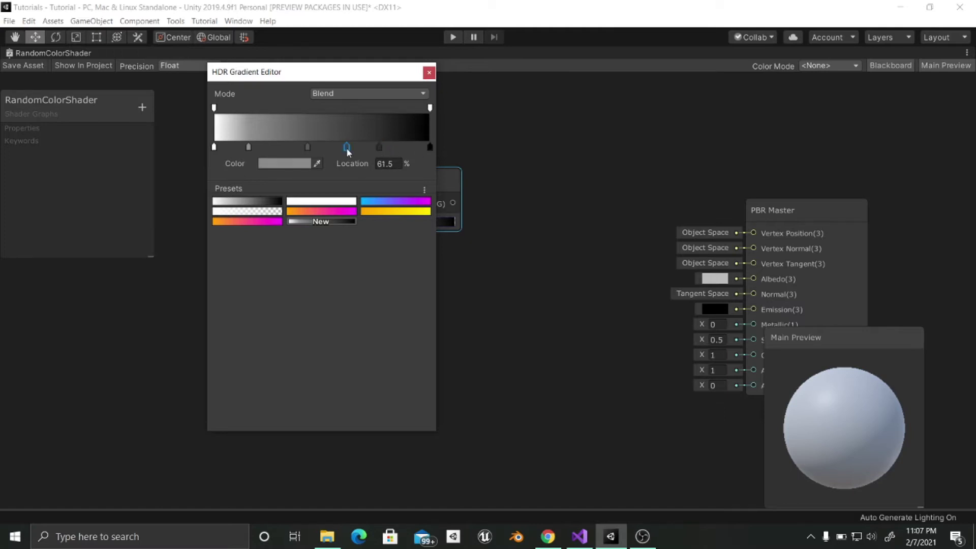
drag(379, 147, 394, 148)
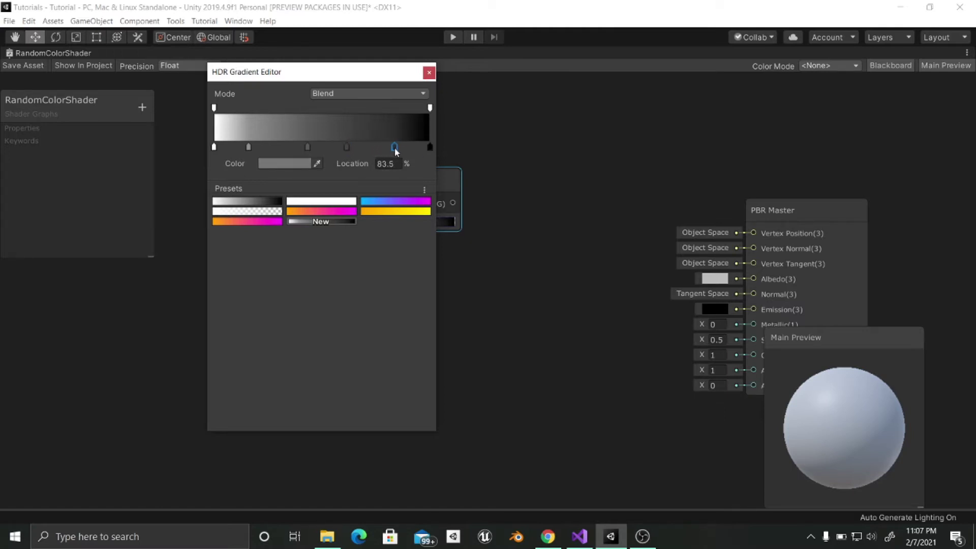
click(365, 93)
click(356, 124)
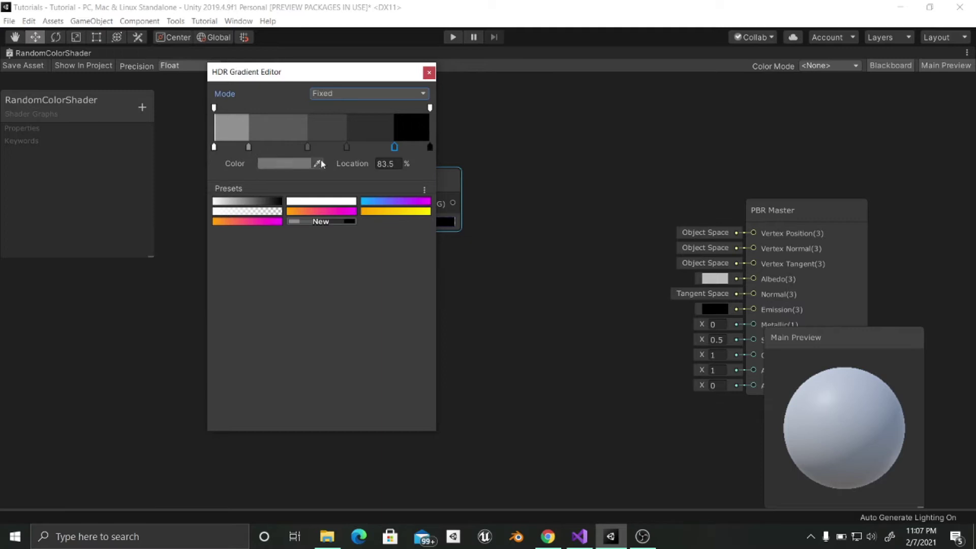
Set the first two gradient keys' locations to 16 and 32 percent
click(391, 163)
drag(248, 147, 274, 147)
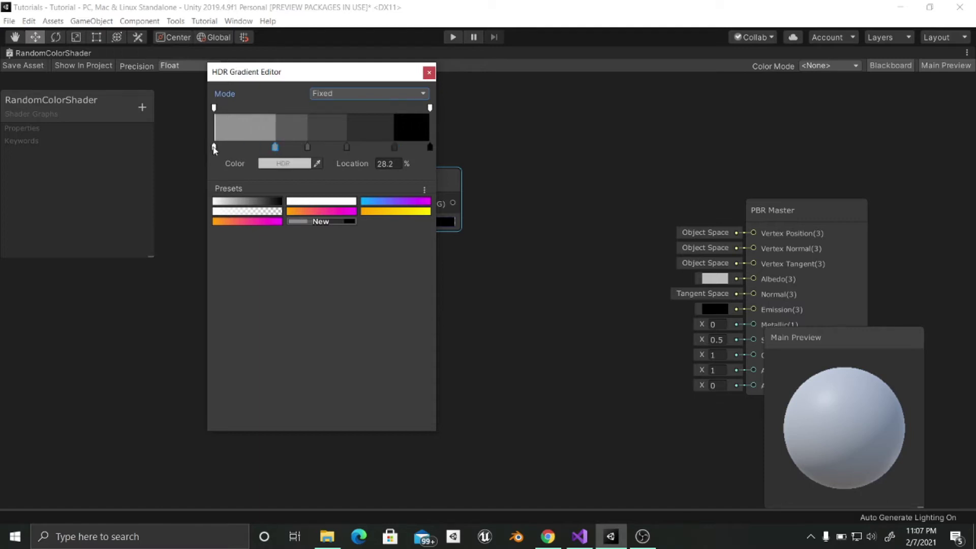
drag(214, 146, 247, 147)
click(384, 163)
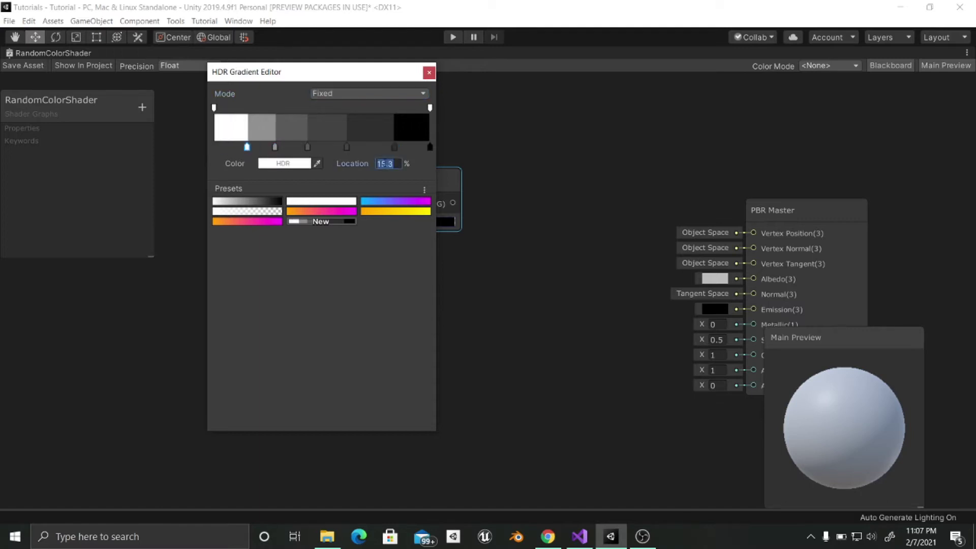
text(16.0)
drag(275, 147, 272, 148)
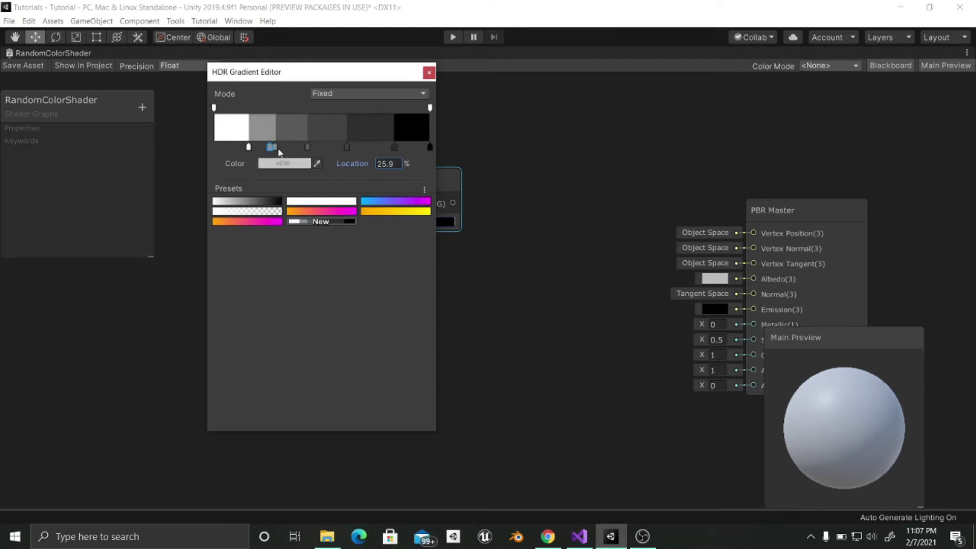
drag(271, 147, 275, 147)
click(389, 163)
text(32)
Set the next three keys' locations to 48, 64 and 80 percent
click(308, 147)
click(396, 163)
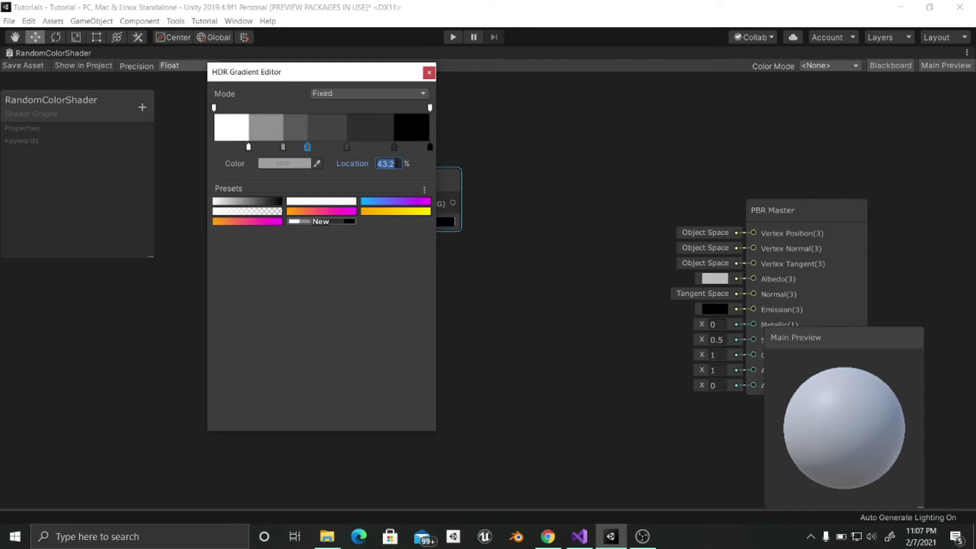
text(48)
key(Return)
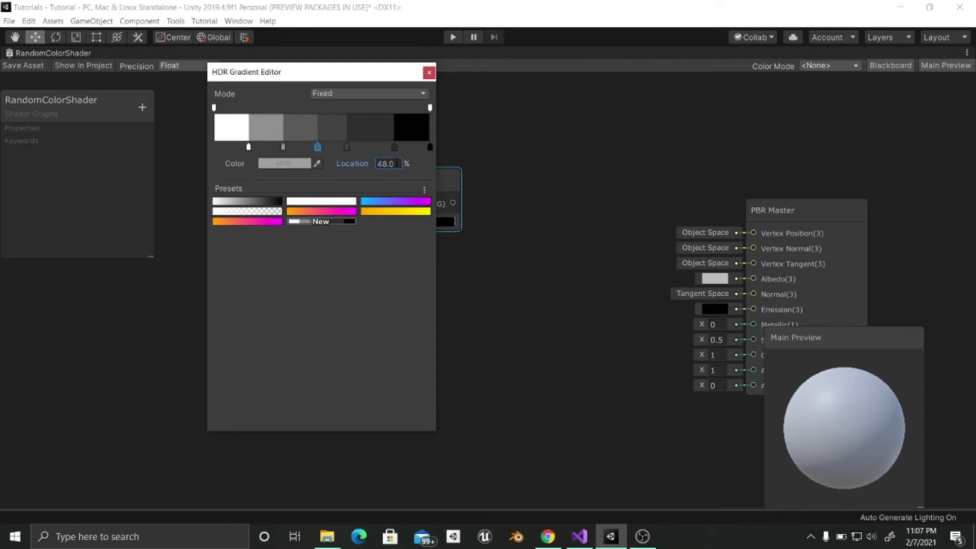
click(346, 147)
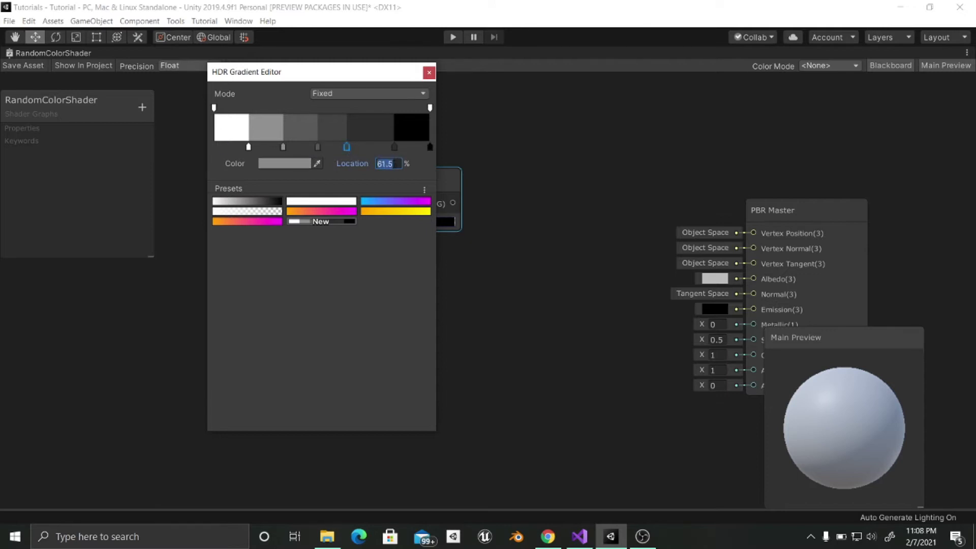
text(64)
key(Return)
click(393, 148)
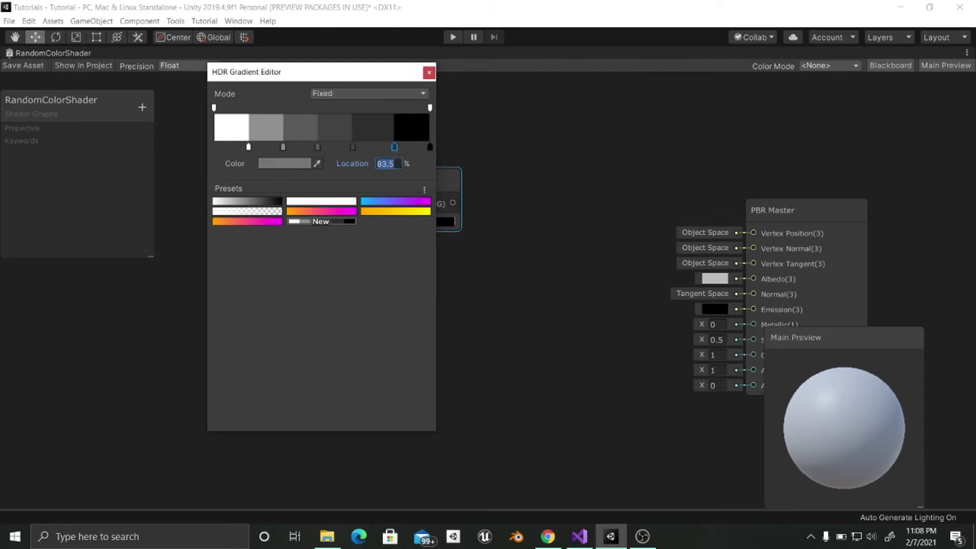
click(389, 163)
text(80)
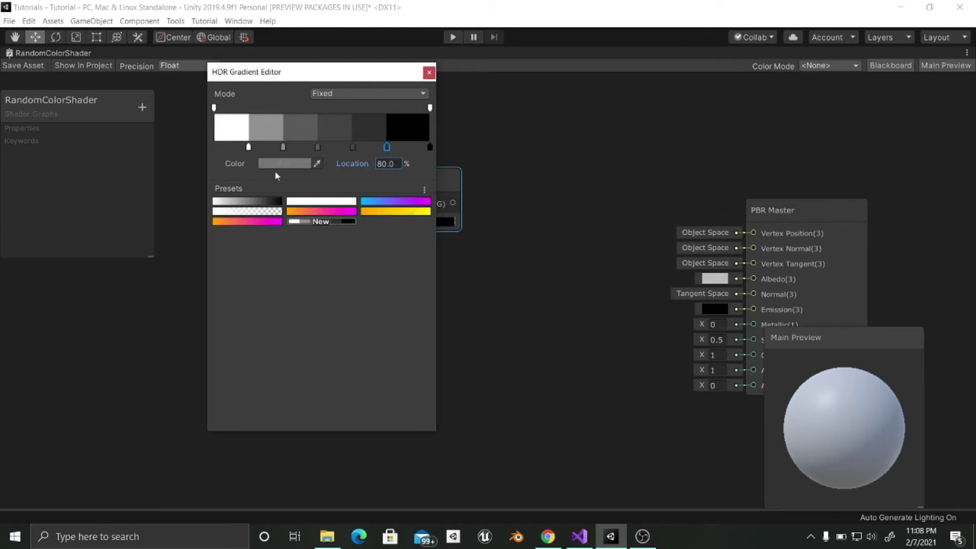
Colour the first gradient key red and the second bright blue
click(248, 147)
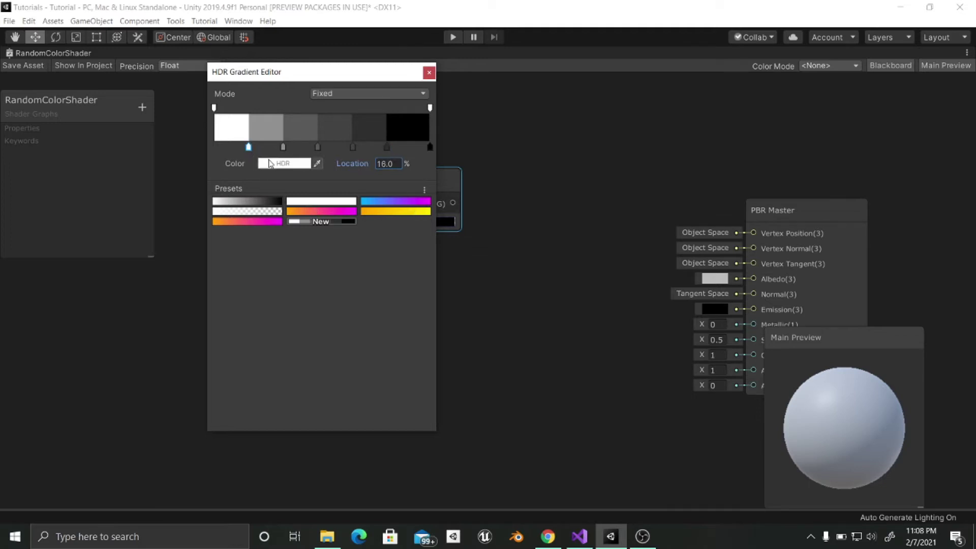
click(275, 164)
drag(141, 250, 182, 231)
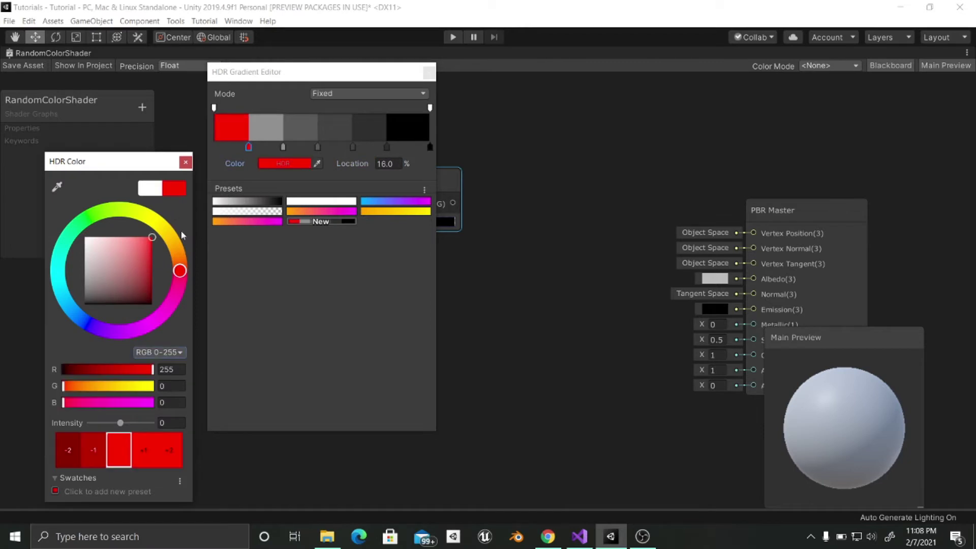
click(186, 161)
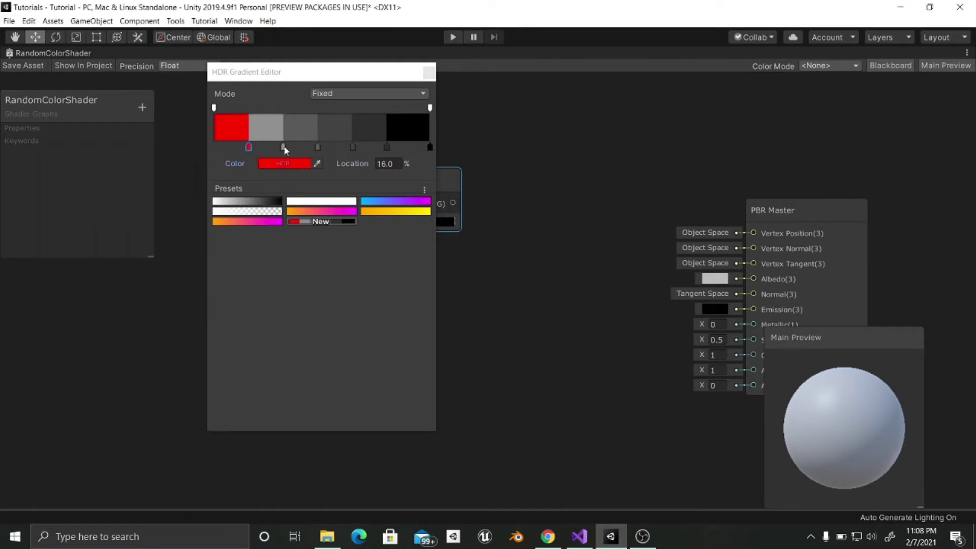
click(283, 147)
click(285, 163)
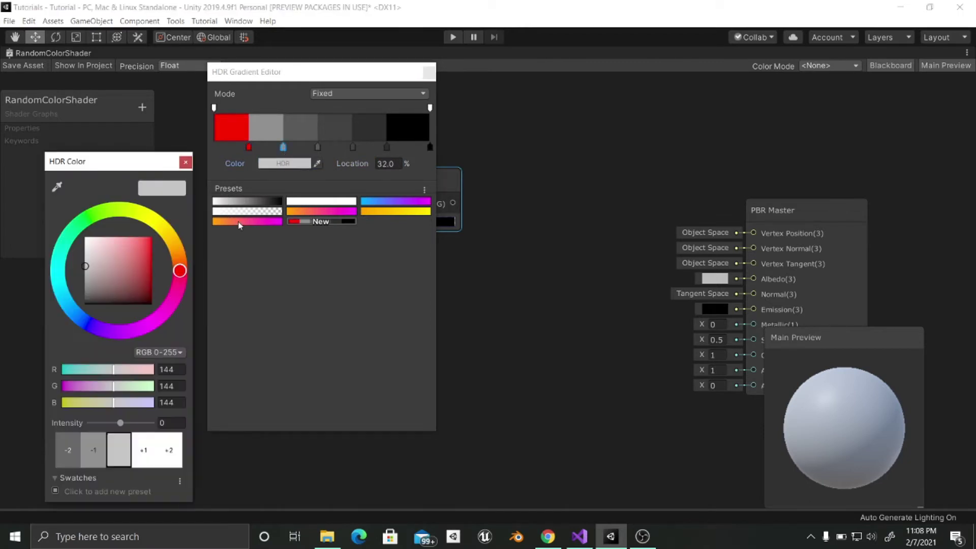
drag(182, 285, 80, 318)
drag(142, 251, 153, 237)
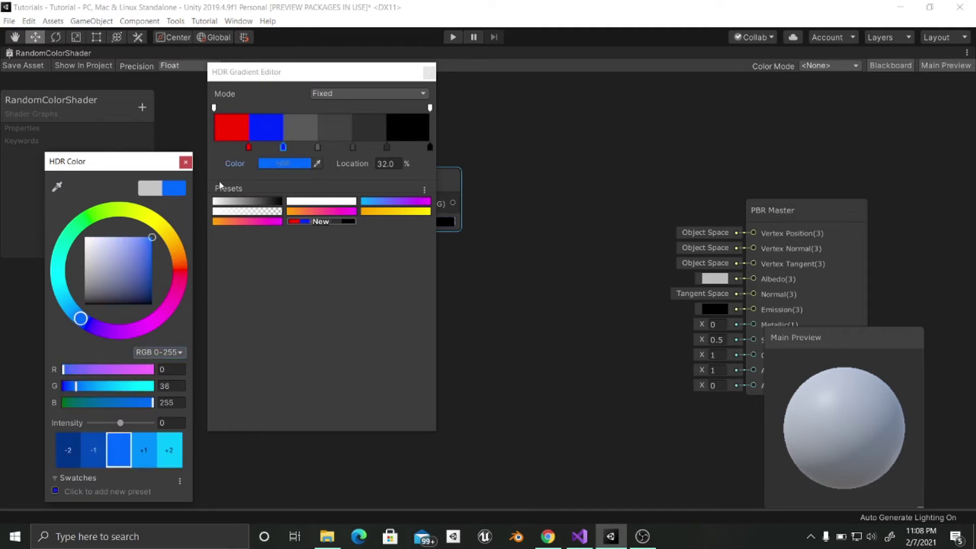
Colour the third gradient key green and the fourth key at 64% orange
click(317, 146)
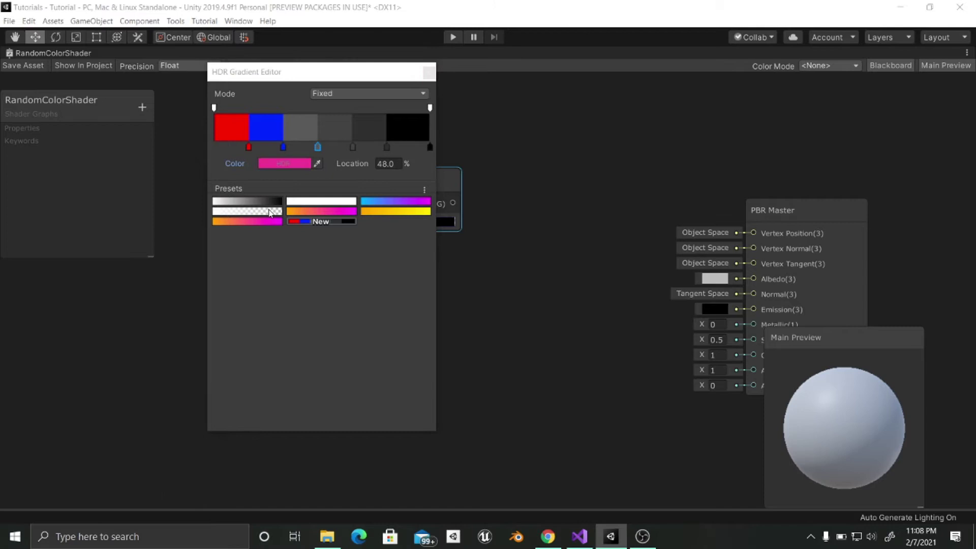
click(300, 163)
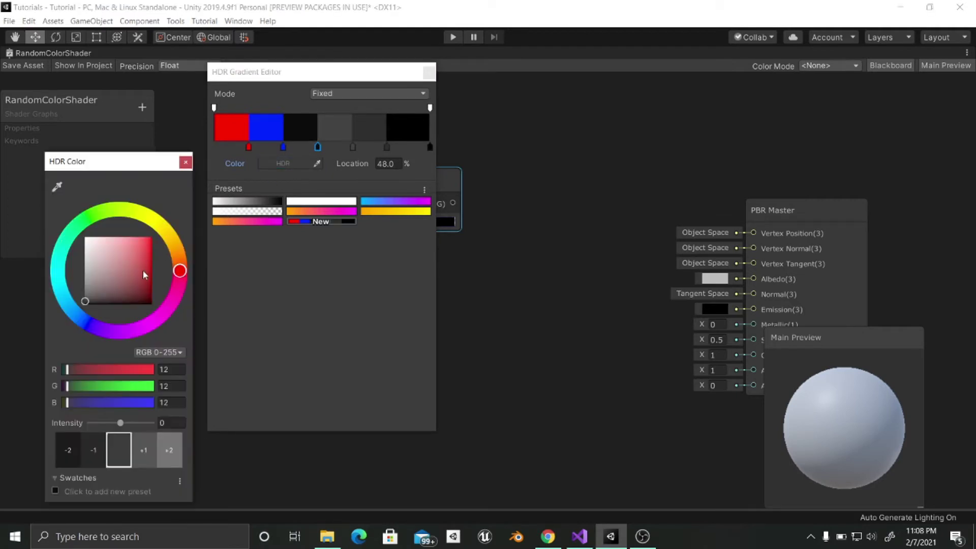
drag(179, 270, 74, 233)
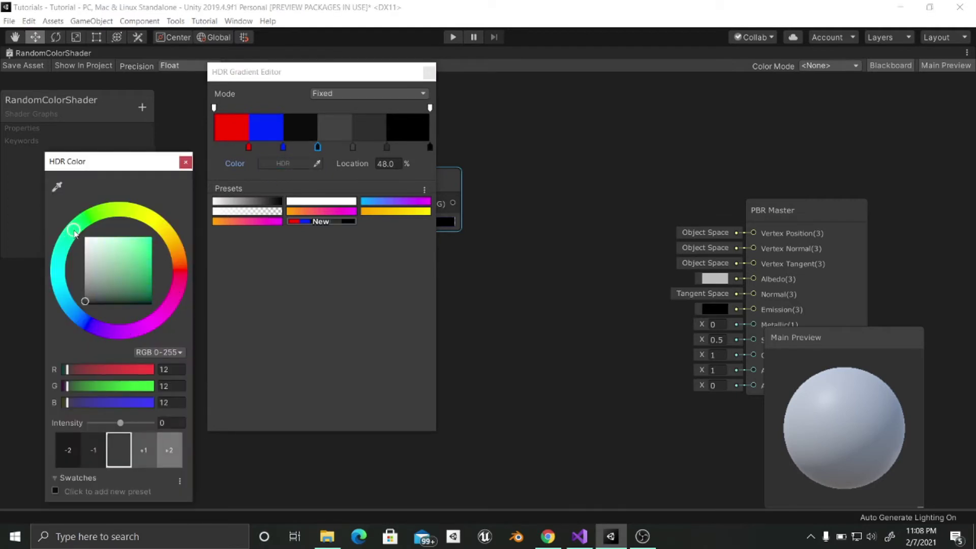
drag(136, 257, 153, 236)
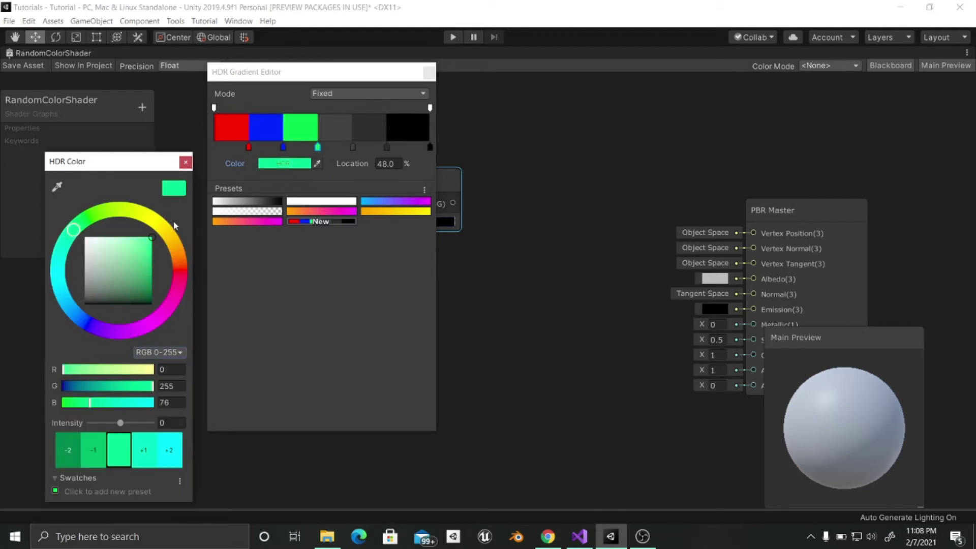
click(352, 147)
click(285, 163)
drag(175, 276, 166, 232)
click(151, 238)
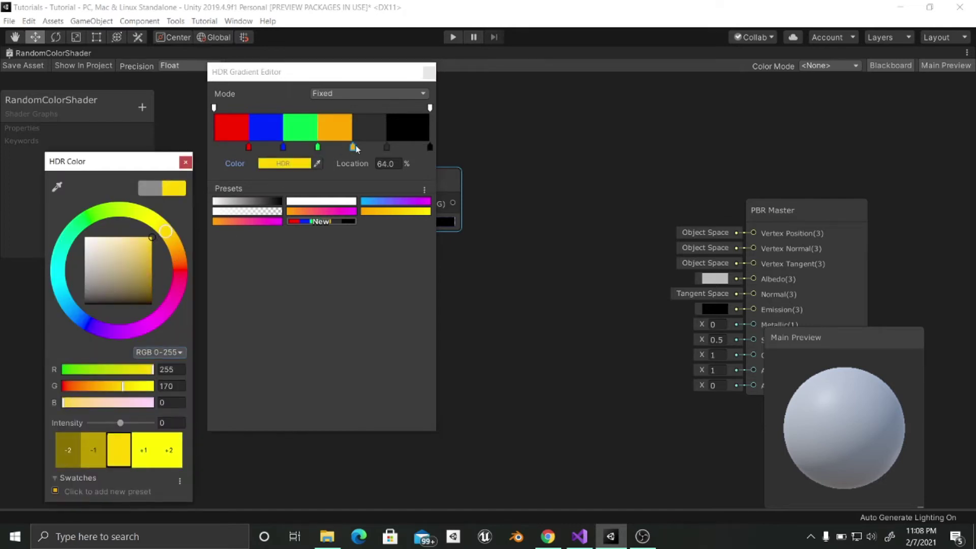
Colour the 80% key magenta and the 100% key cyan, then close the gradient editor
click(388, 146)
click(288, 163)
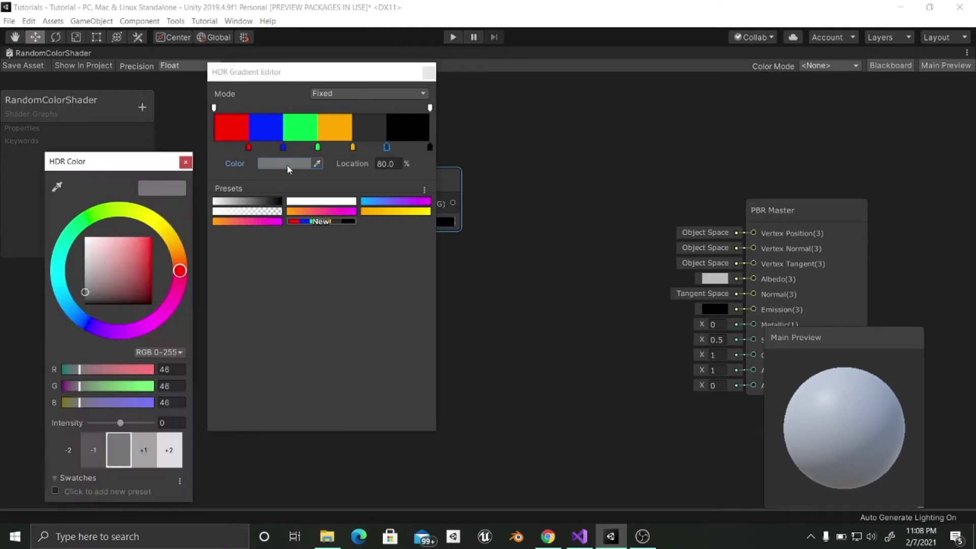
drag(180, 270, 158, 317)
click(151, 237)
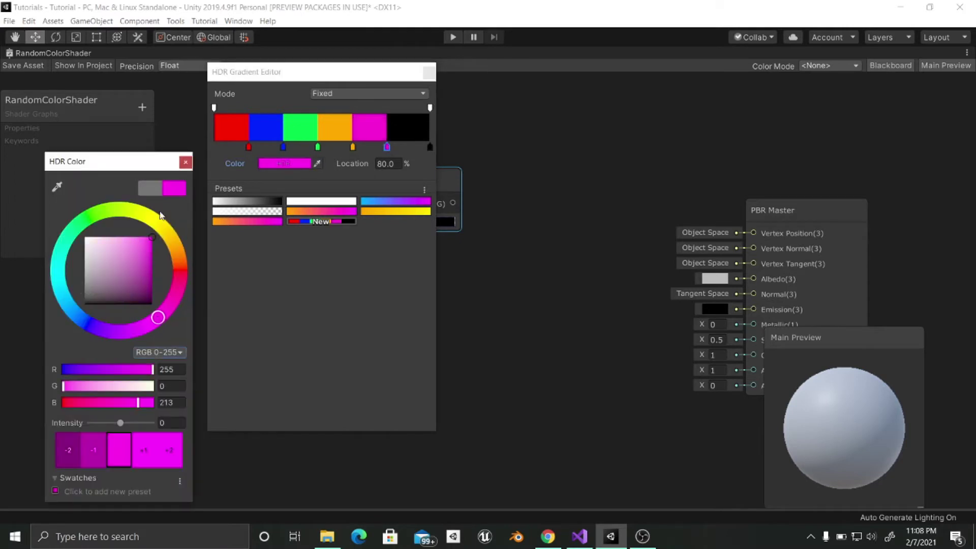
click(186, 162)
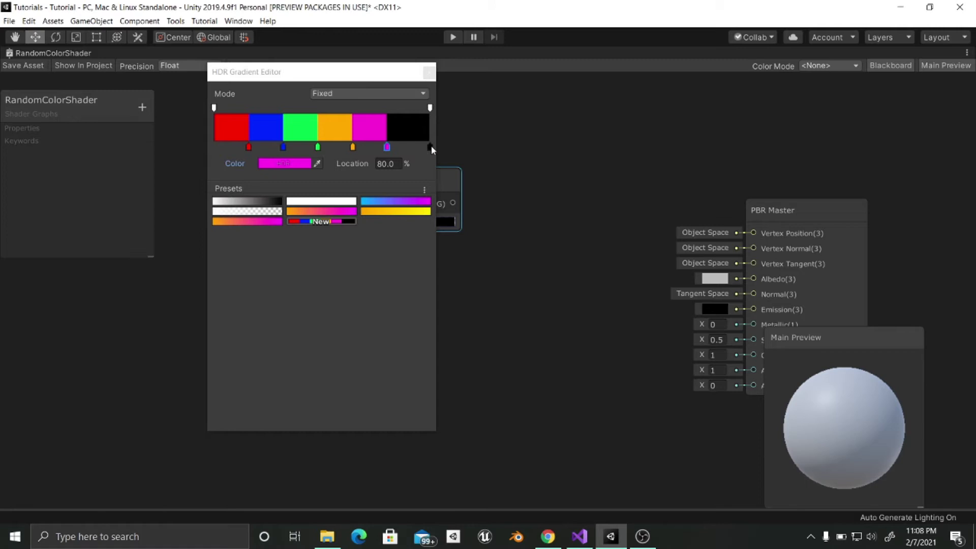
click(431, 146)
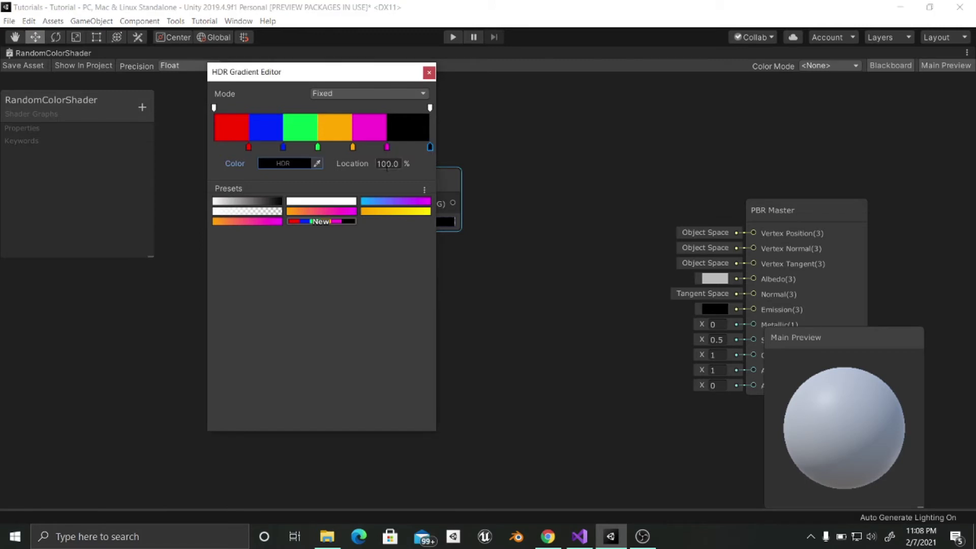
click(287, 169)
drag(179, 269, 20, 285)
drag(127, 263, 207, 202)
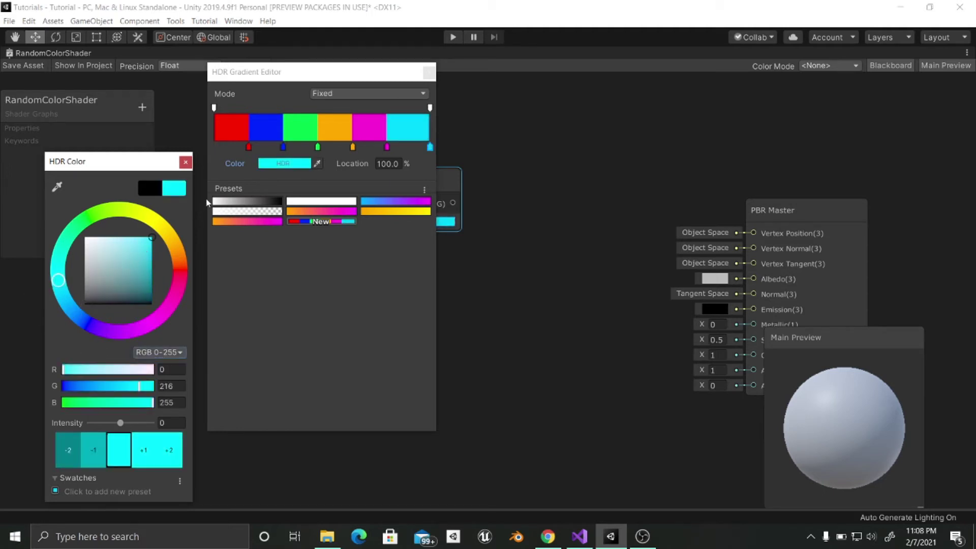
click(215, 173)
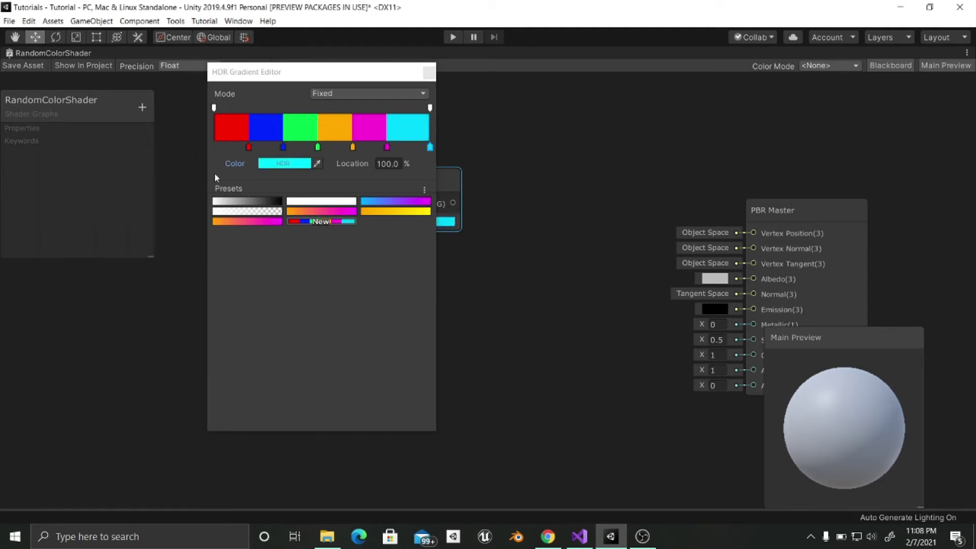
click(430, 72)
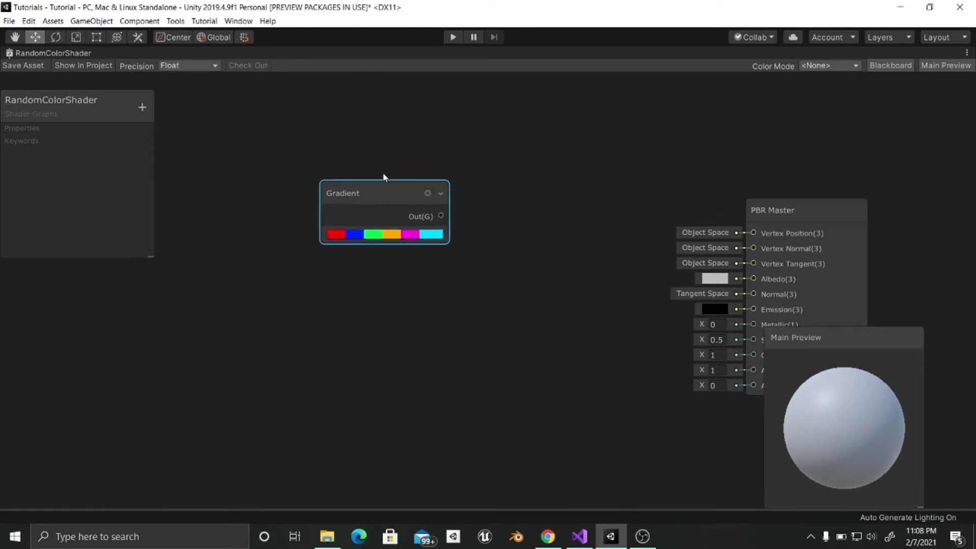
Add a Sample Gradient node wired from the Gradient node's output and position it
drag(384, 193, 266, 188)
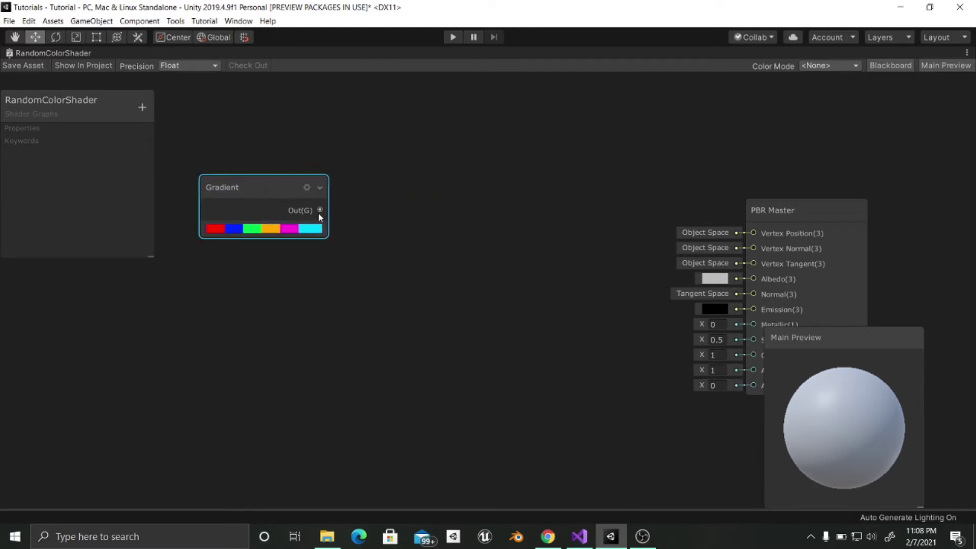
drag(319, 210, 416, 217)
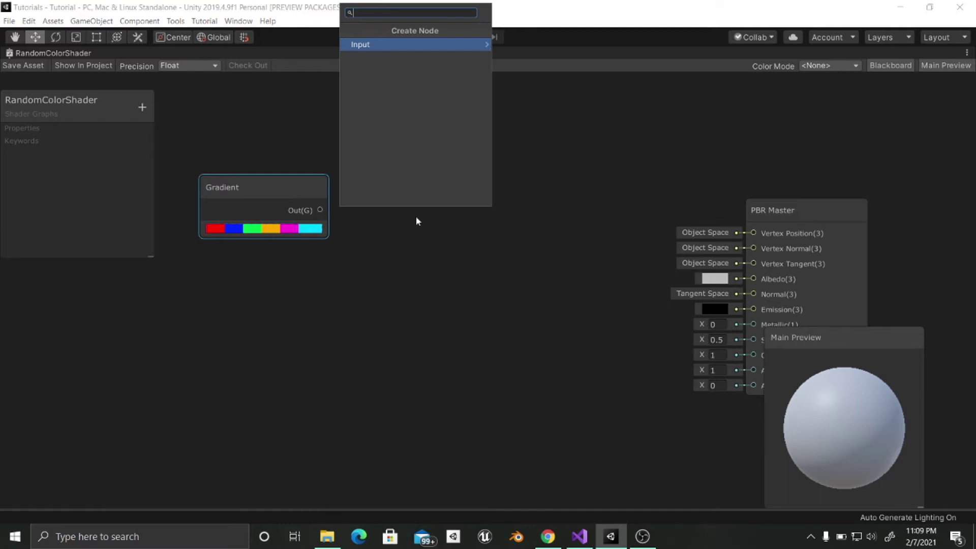
click(383, 44)
click(396, 47)
click(398, 44)
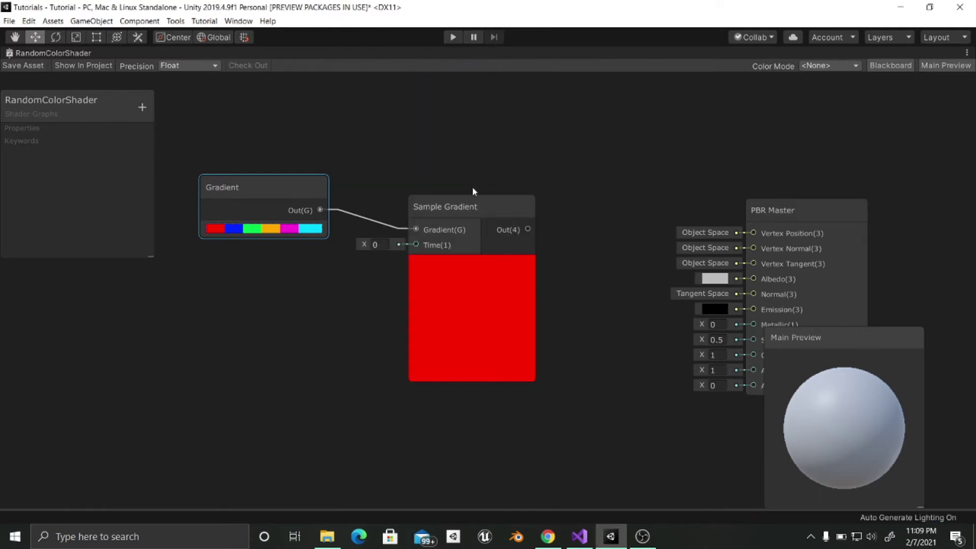
drag(464, 207, 461, 190)
middle_drag(369, 260, 410, 256)
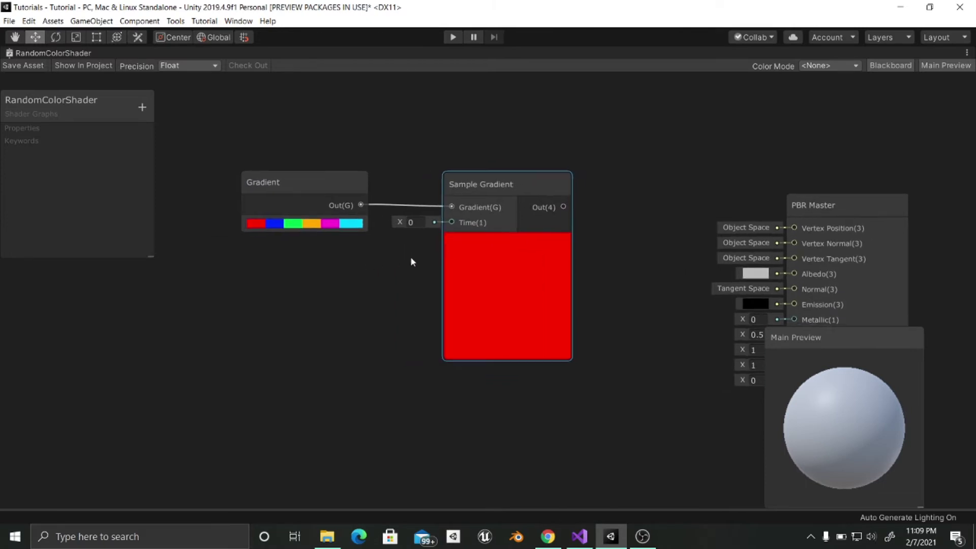
Scrub the Sample Gradient's Time value to preview colours along the gradient
click(465, 237)
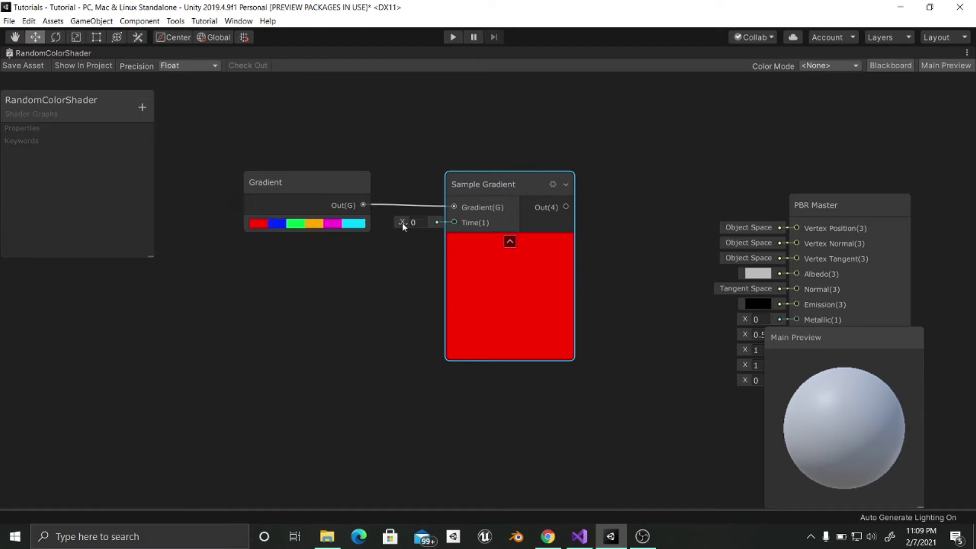
drag(401, 222, 534, 236)
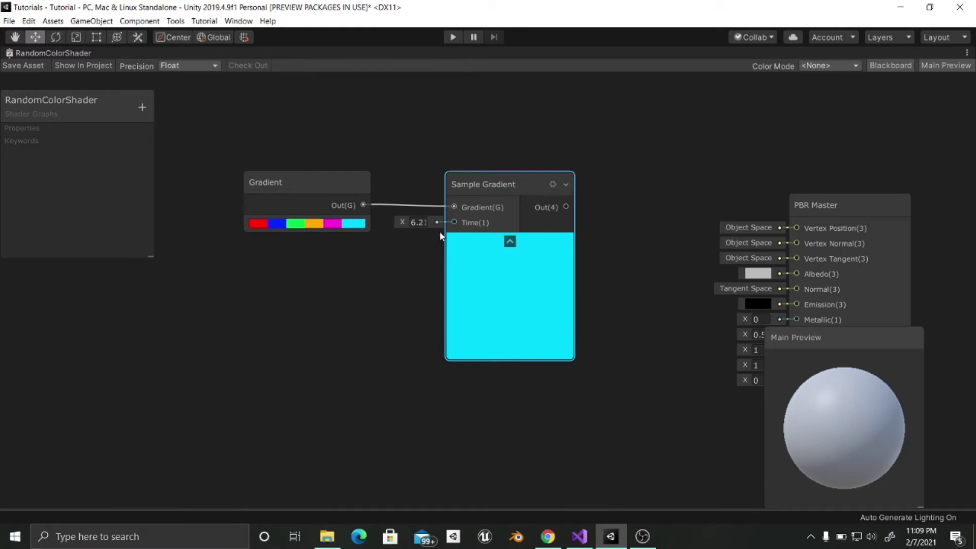
click(417, 222)
Set the Sample Gradient Time to 0 and reposition both gradient nodes
text(0)
key(Return)
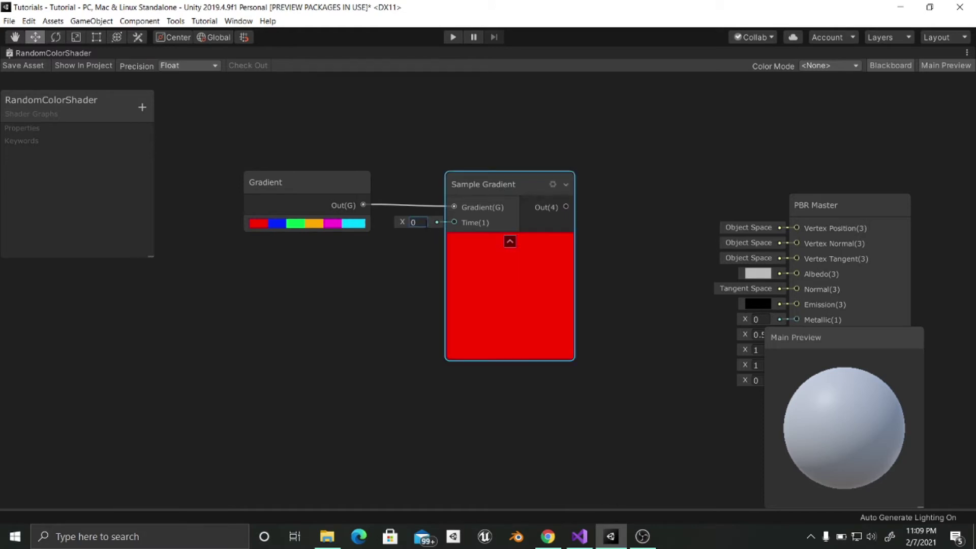
drag(456, 234, 500, 166)
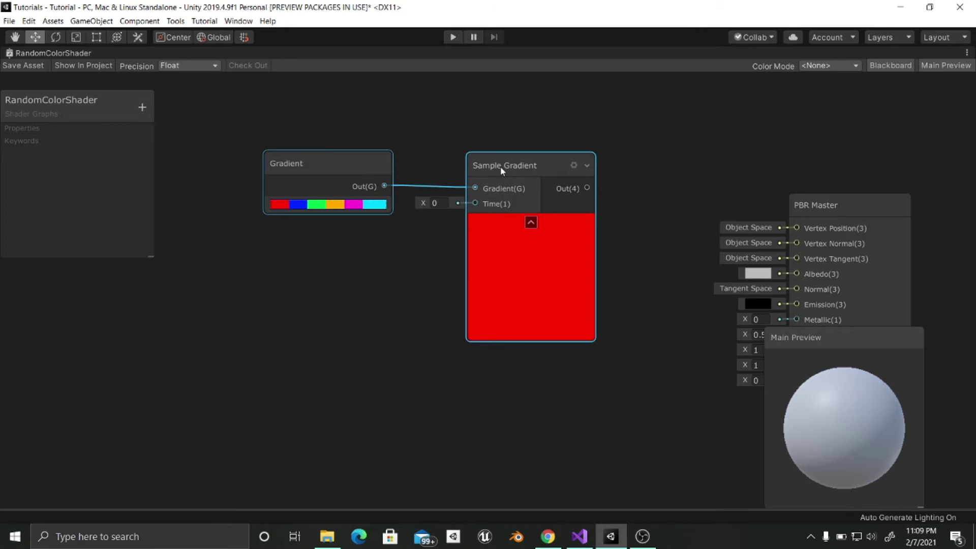
drag(347, 176, 349, 184)
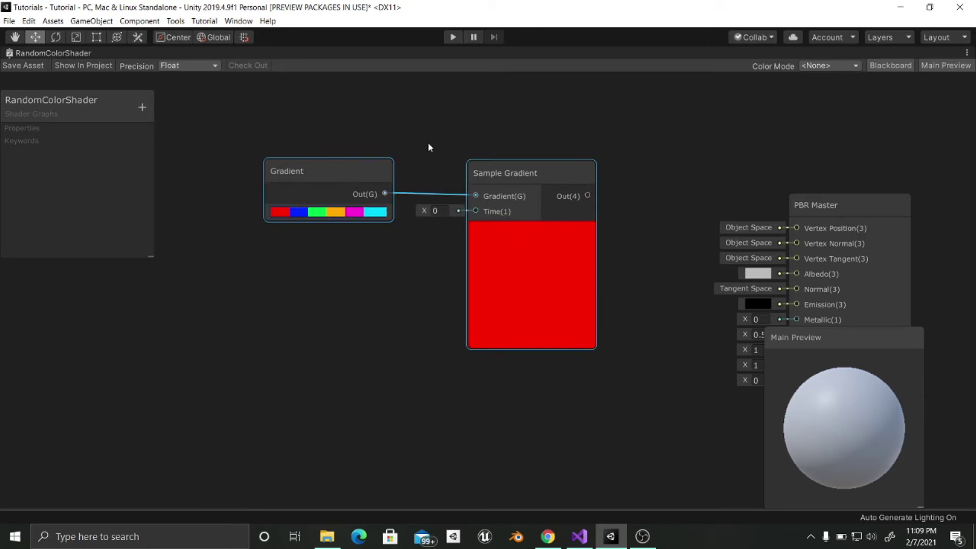
click(505, 166)
drag(506, 166, 503, 171)
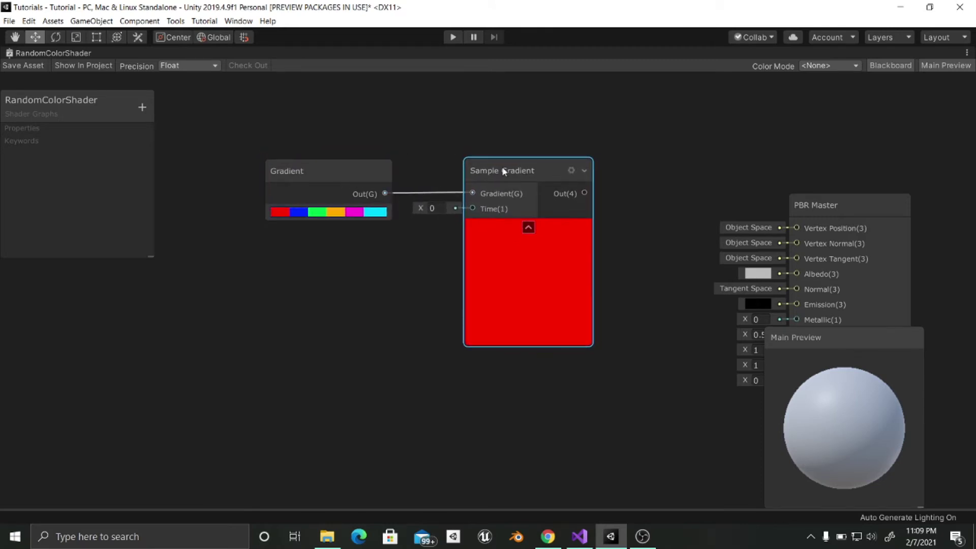
scroll(619, 299, down, 4)
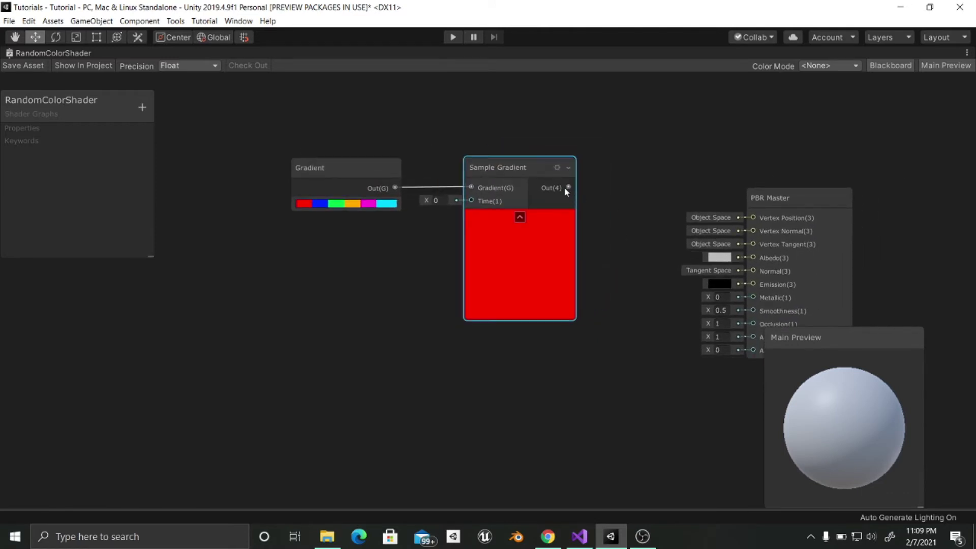
Wire Sample Gradient's Out(4) into PBR Master's Albedo(3) and tidy the node layout
drag(567, 188, 751, 258)
middle_drag(631, 261, 672, 263)
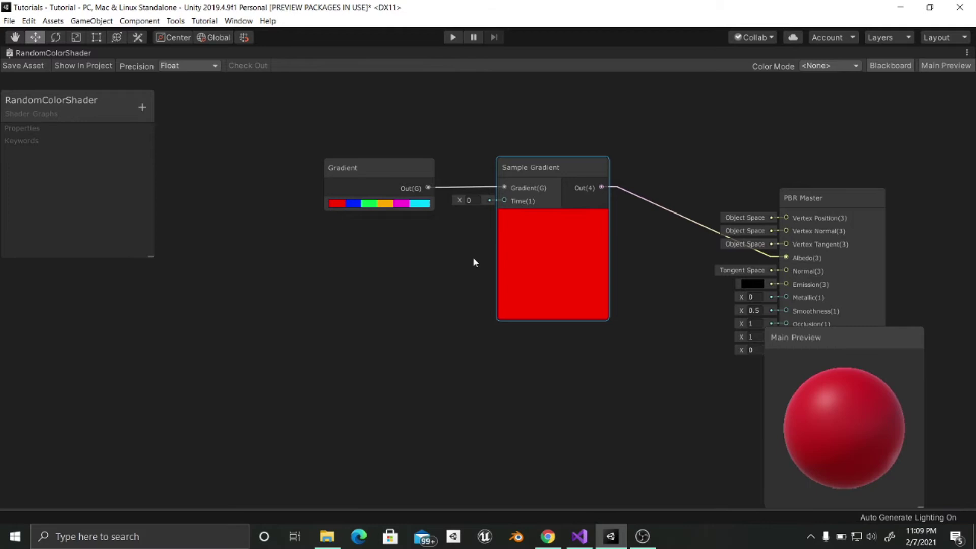
drag(498, 151, 501, 183)
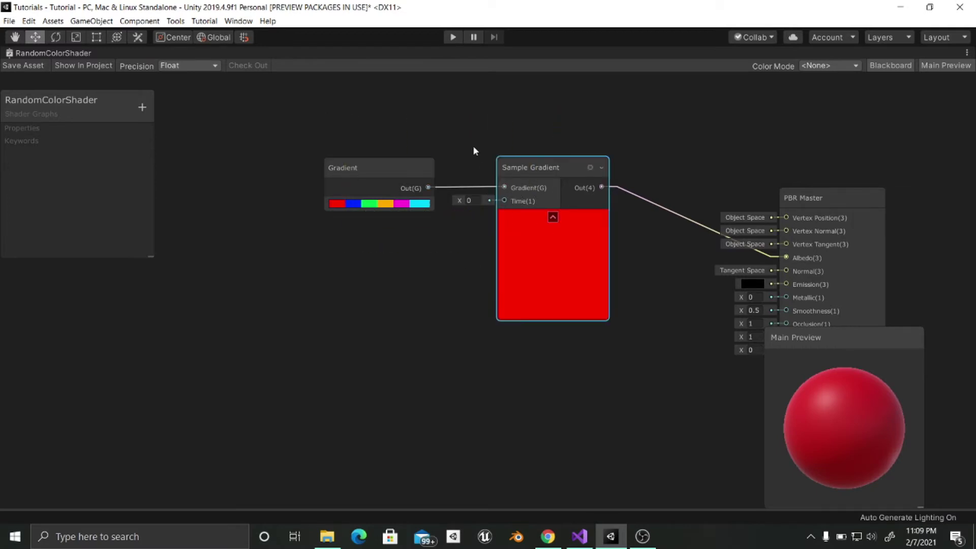
drag(389, 128, 495, 224)
click(514, 166)
drag(420, 125, 528, 236)
middle_drag(339, 330, 439, 300)
middle_drag(346, 309, 379, 311)
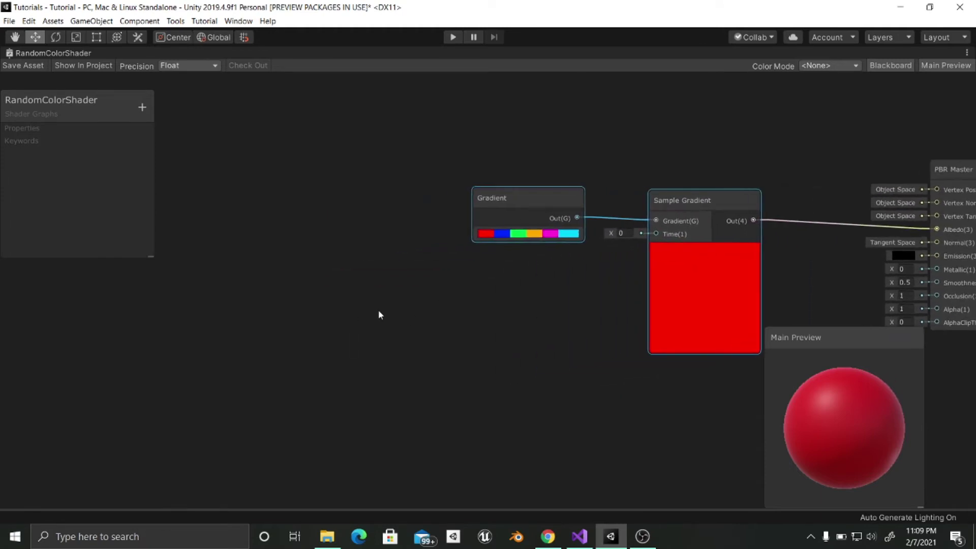
click(375, 311)
drag(501, 209, 507, 213)
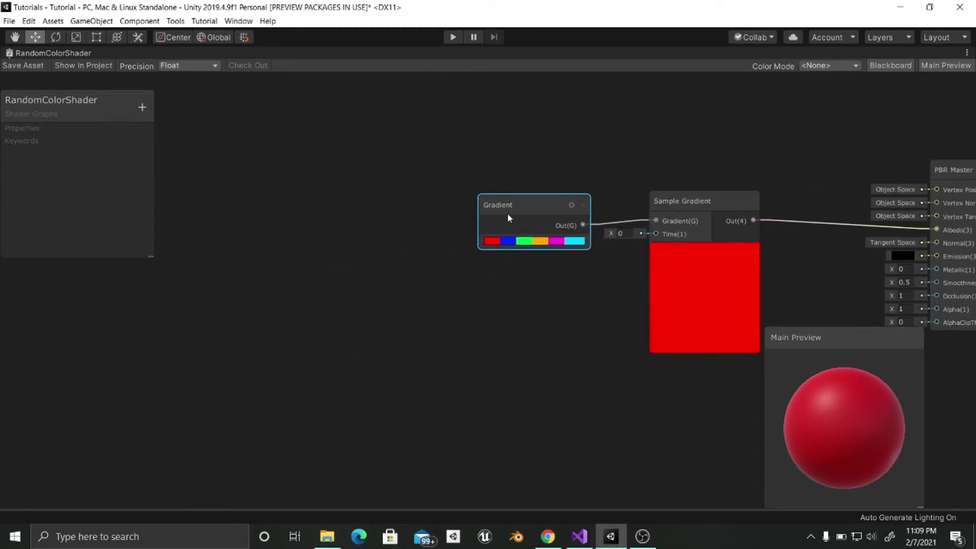
click(344, 283)
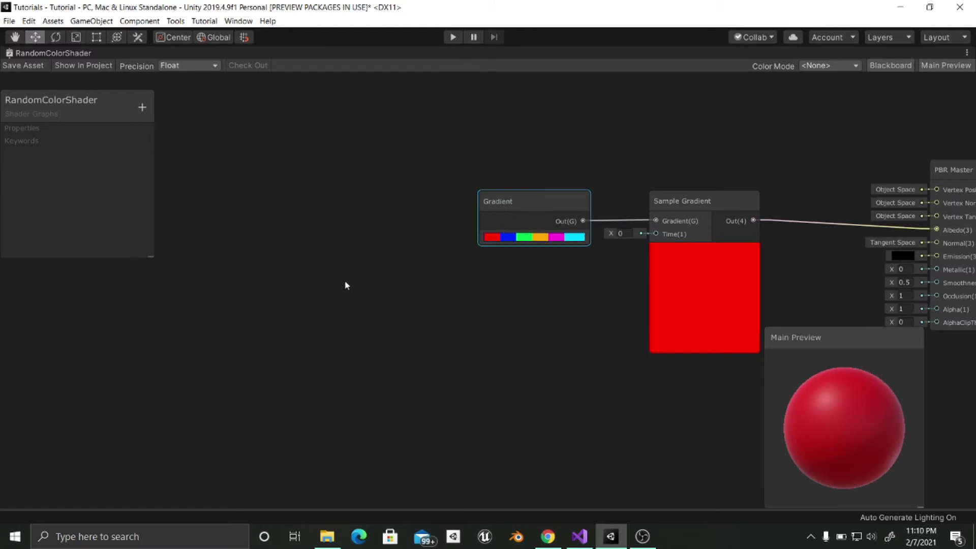
Add an Object node via the 'object' search and move it to the left
middle_drag(344, 283, 364, 282)
key(space)
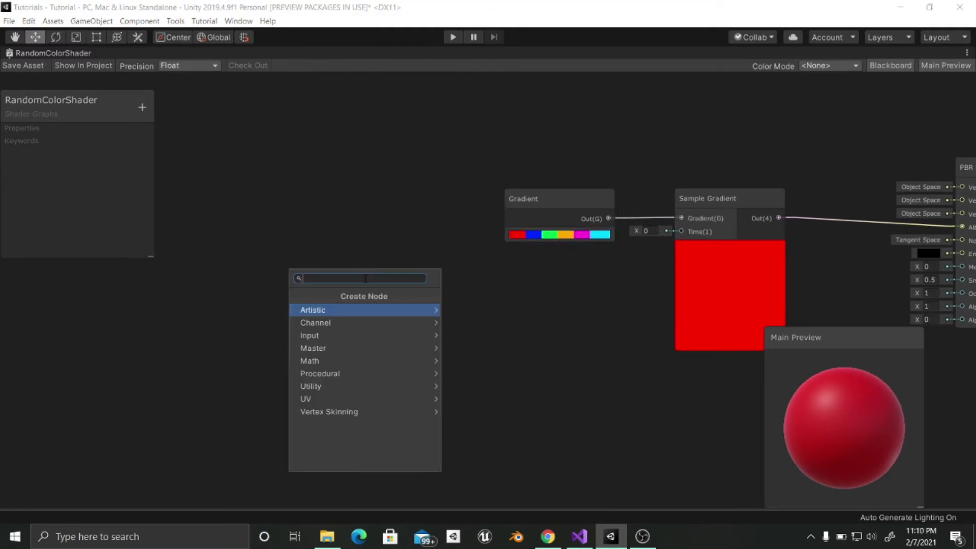
text(object)
key(Return)
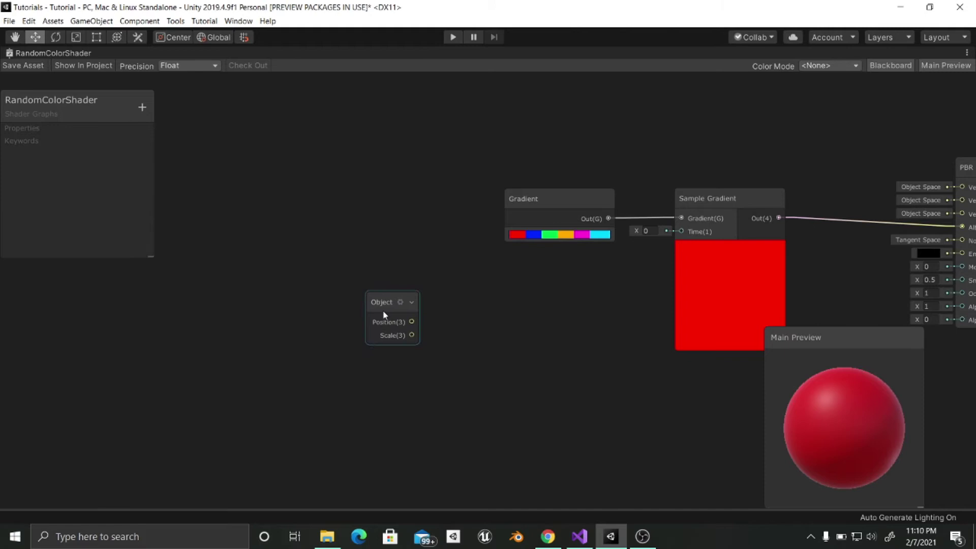
drag(384, 314, 263, 257)
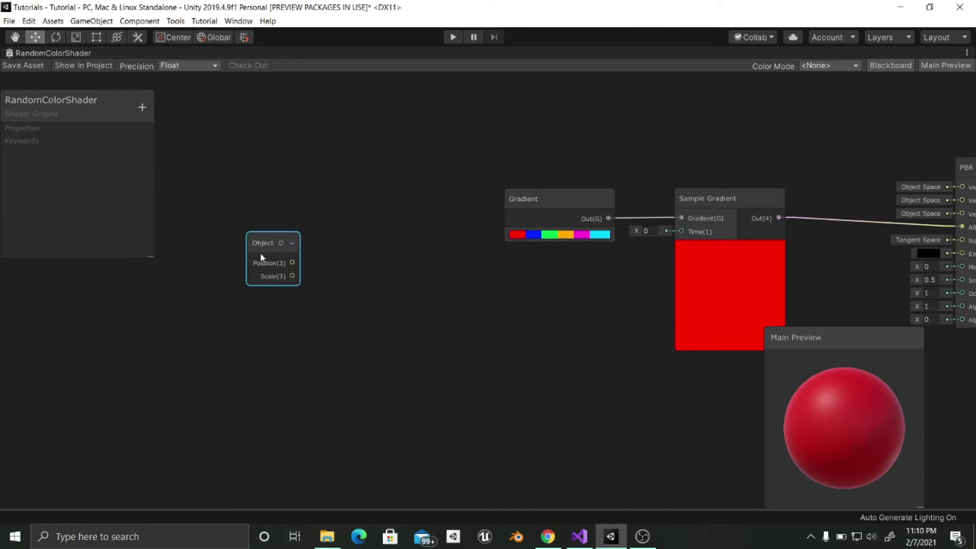
drag(252, 256, 186, 257)
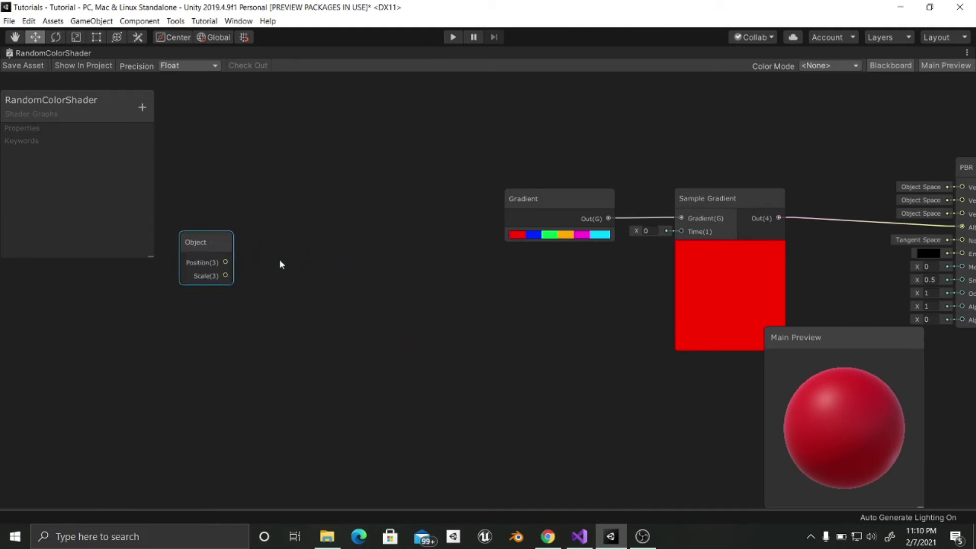
click(278, 262)
Create a Split node fed by the Object node's Position output
drag(225, 262, 287, 237)
text(split)
key(Return)
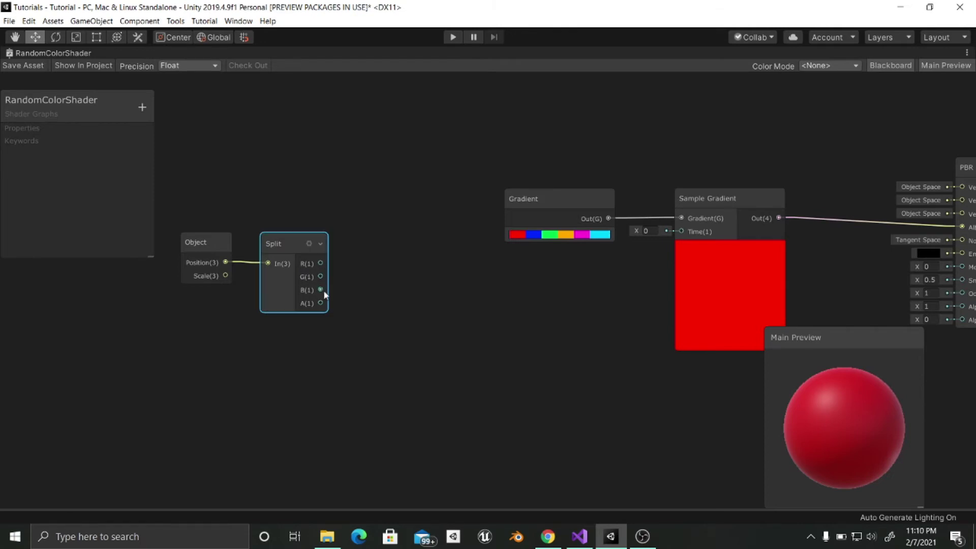
Add a Combine node and place it beside the Split node
click(366, 276)
key(space)
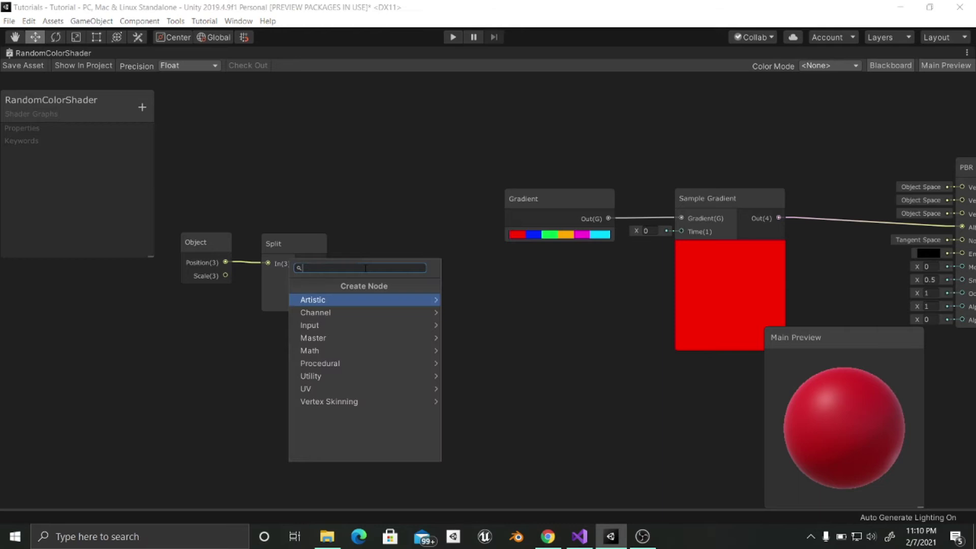
text(com)
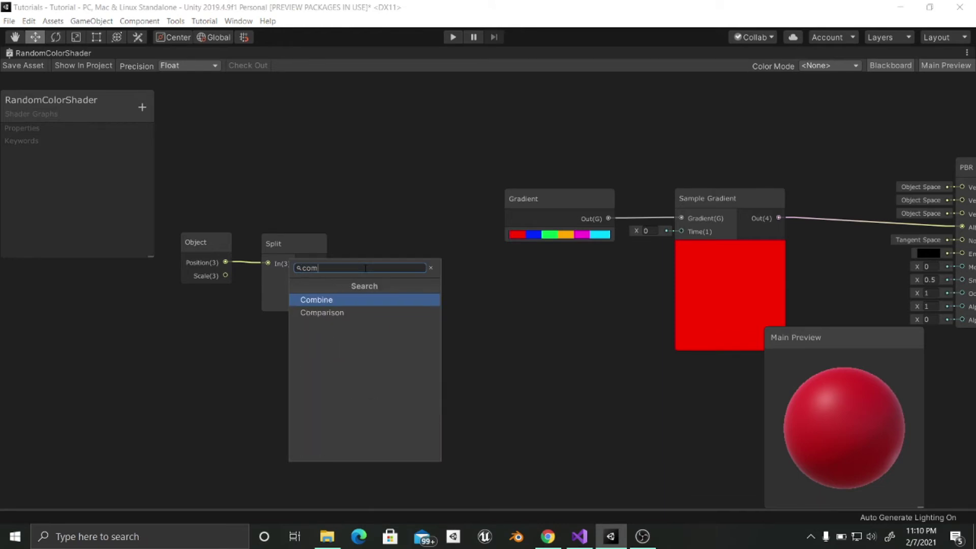
key(Return)
drag(427, 296, 414, 251)
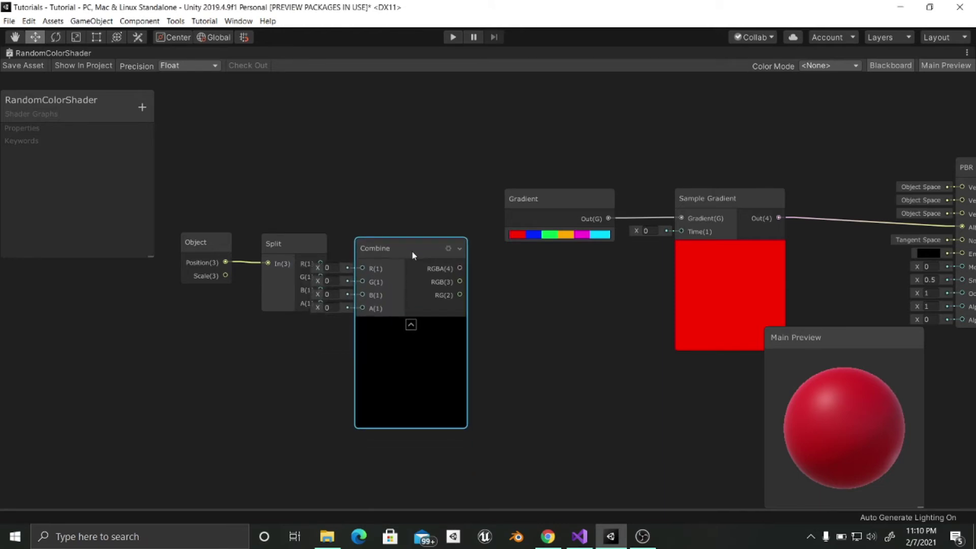
Wire Split's R output to Combine R and Split's B output to Combine G
click(297, 257)
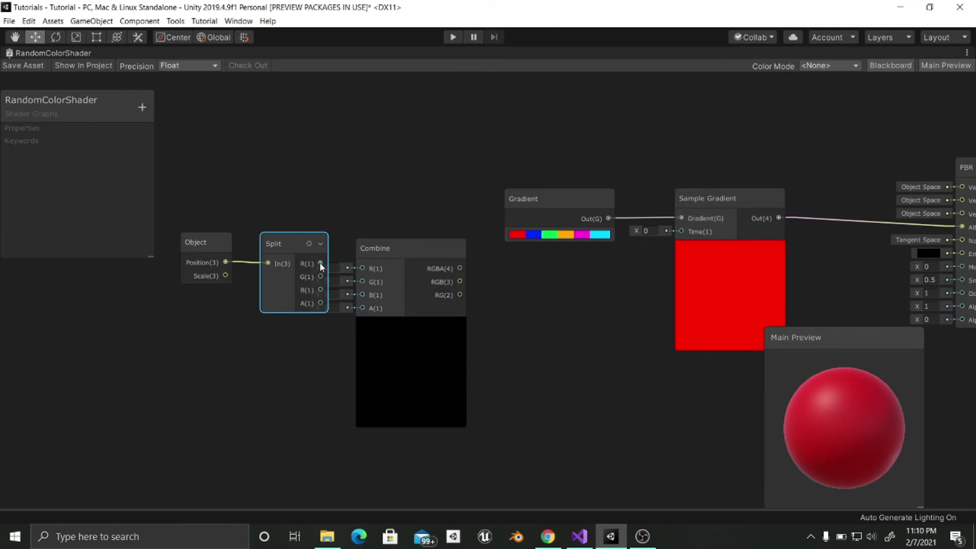
drag(320, 263, 378, 245)
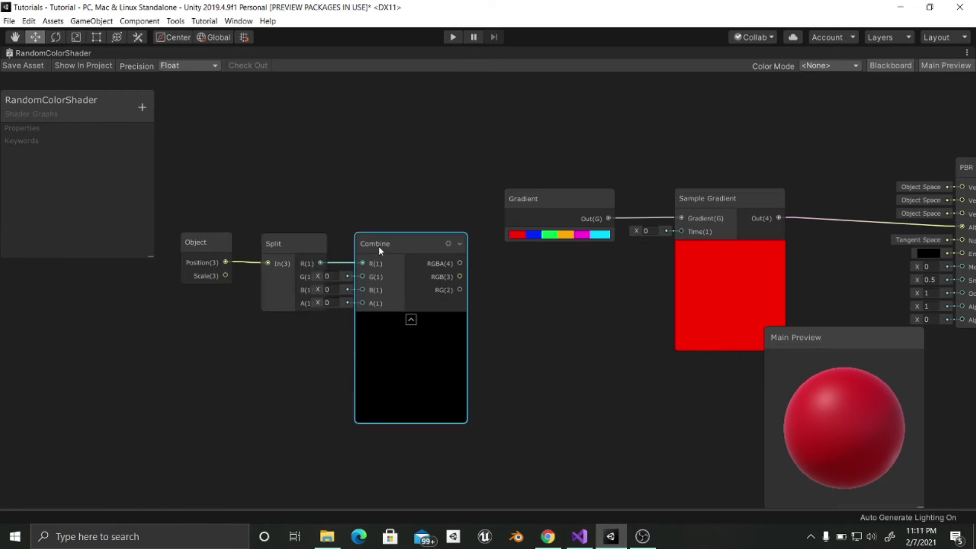
click(288, 245)
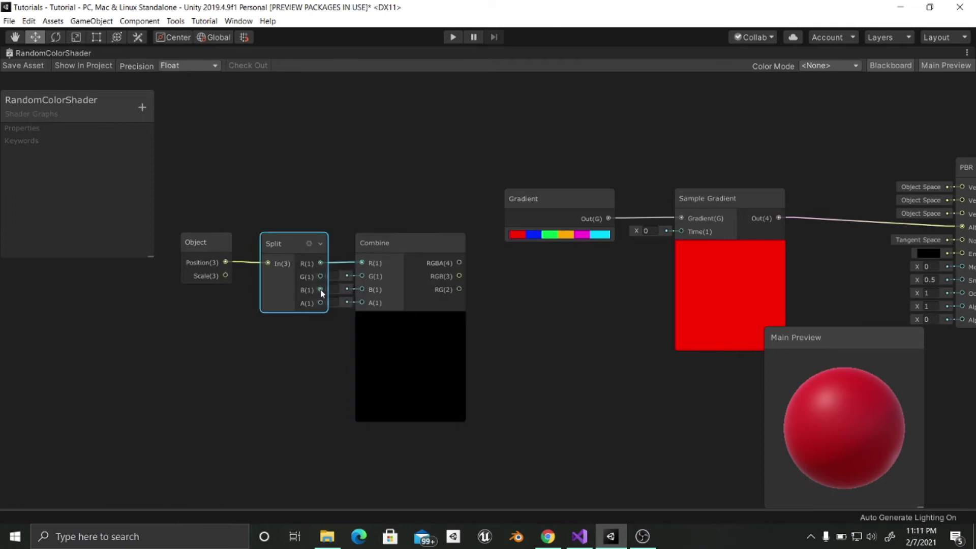
drag(320, 290, 362, 276)
Hide Split's unused ports and move the Object, Split and Combine nodes together
click(322, 245)
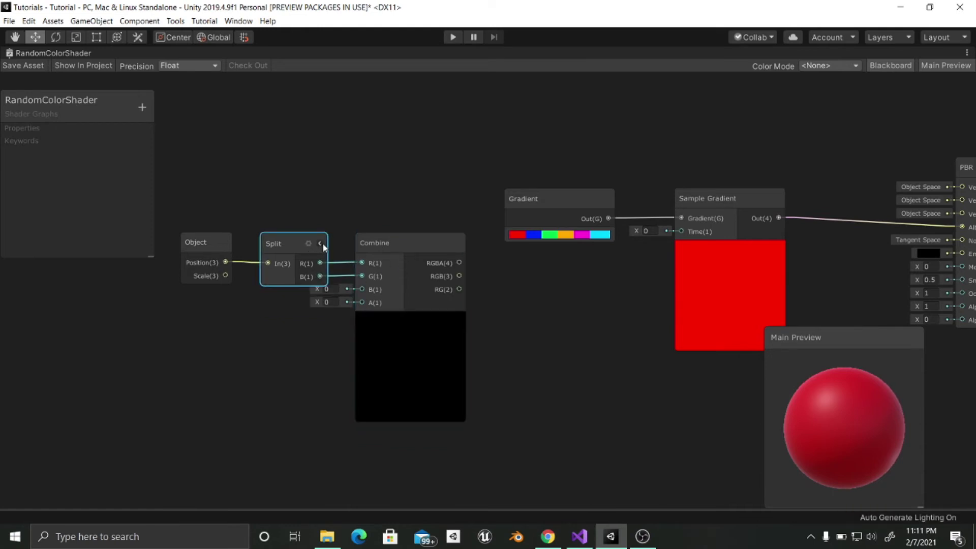
drag(383, 247, 376, 247)
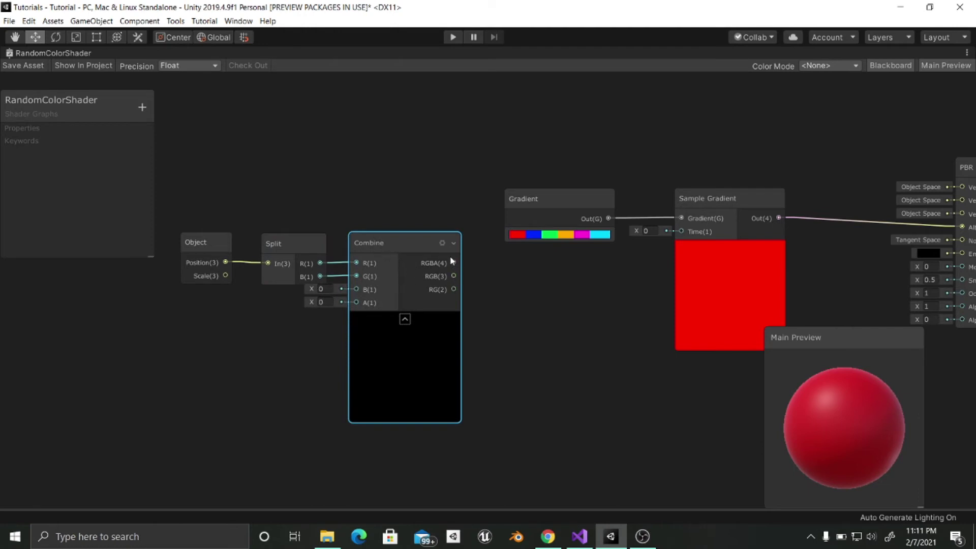
click(453, 243)
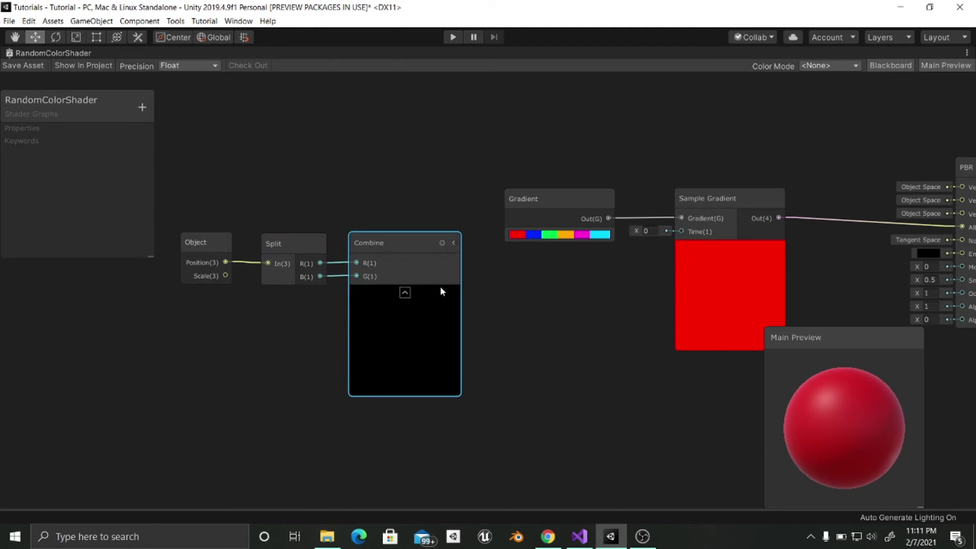
click(452, 243)
drag(221, 198, 468, 345)
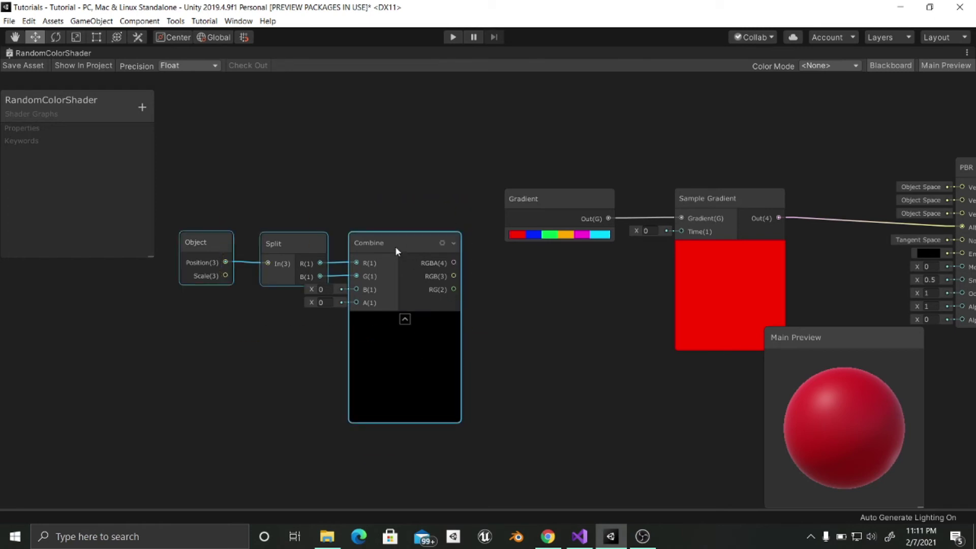
drag(395, 246, 344, 285)
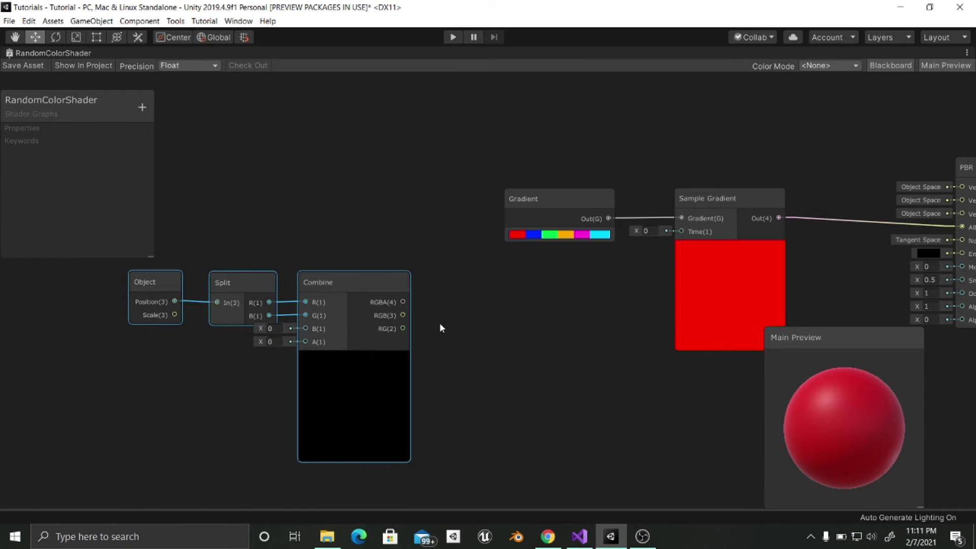
middle_drag(441, 328, 436, 332)
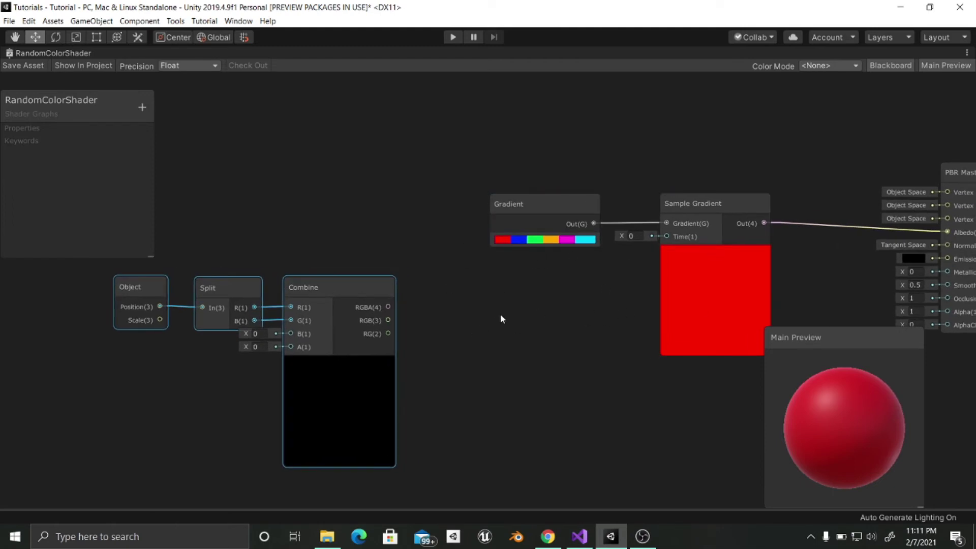
middle_drag(501, 315, 480, 312)
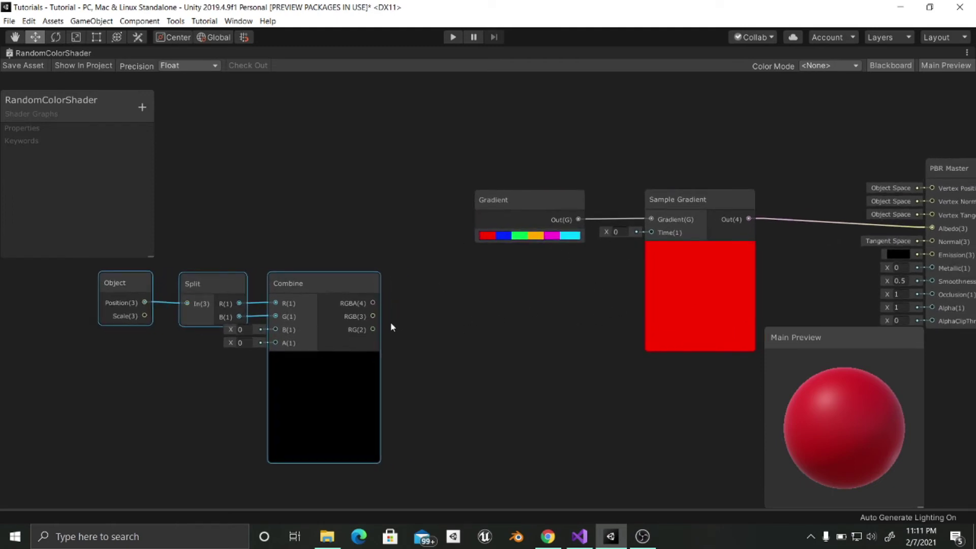
Create a Random Range node and place it beside the Combine node
click(427, 331)
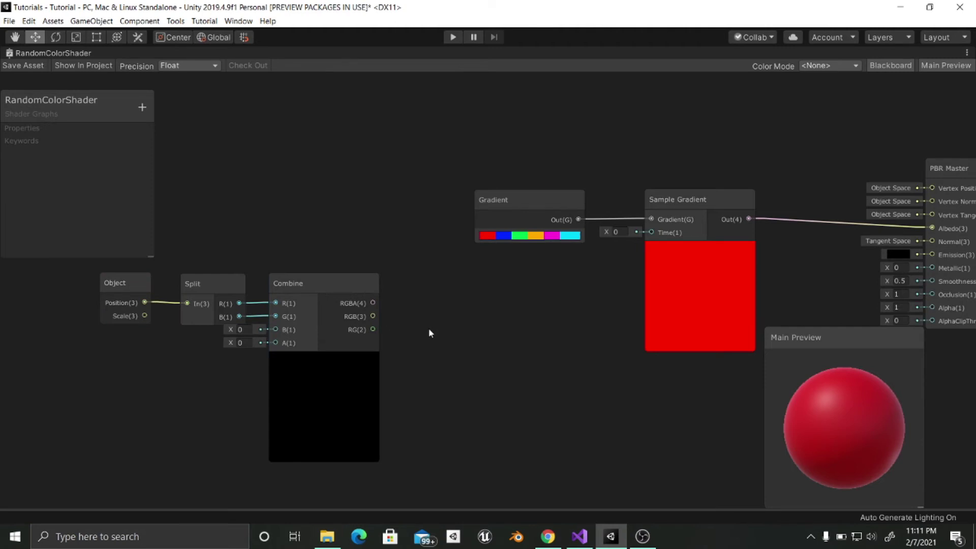
key(space)
text(rand)
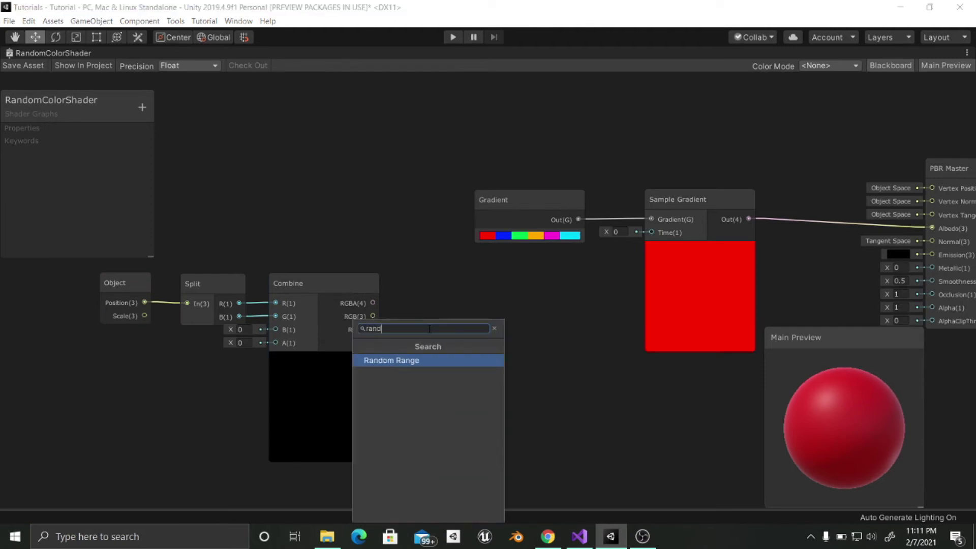
key(Return)
drag(463, 358, 455, 292)
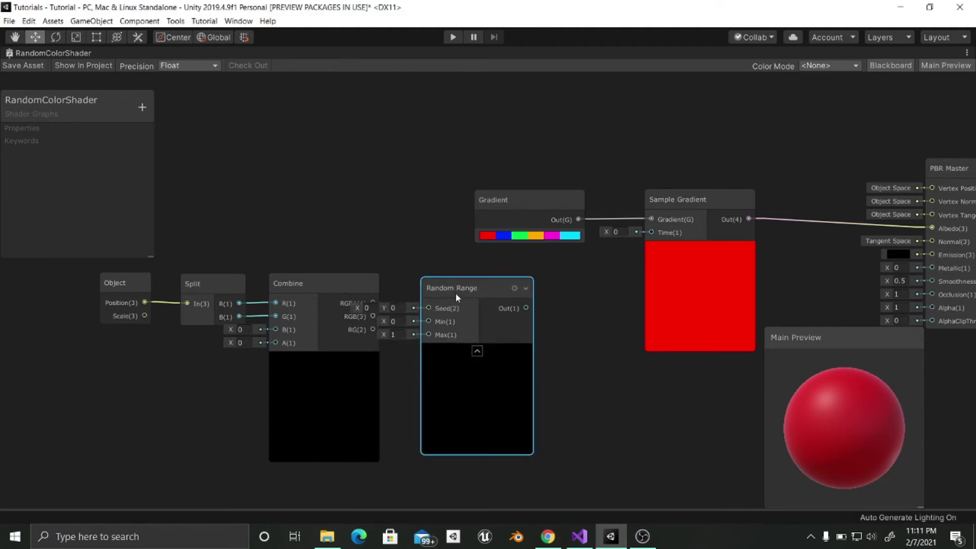
click(389, 245)
middle_drag(389, 245, 356, 244)
Feed Combine's RG output into Random Range Seed and set Max 6, Min 1
click(317, 243)
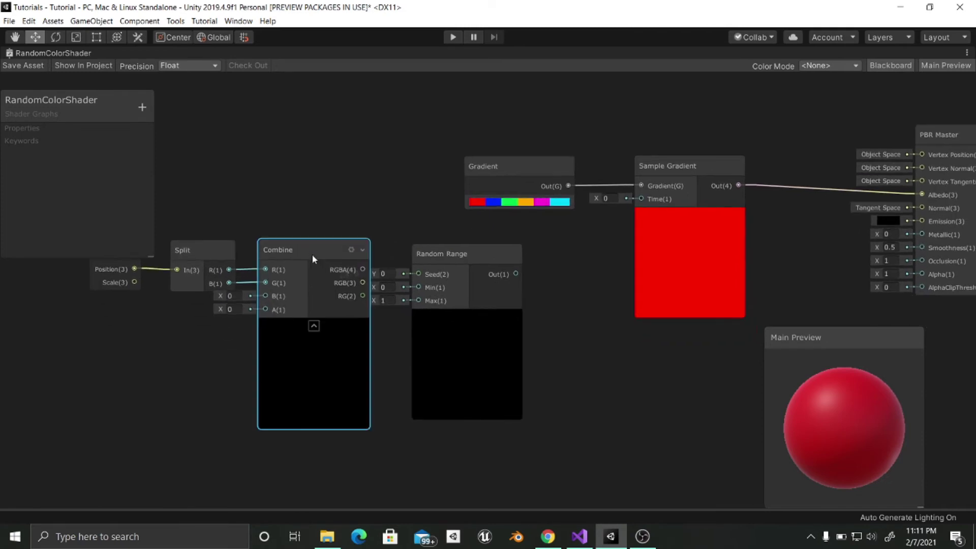
drag(362, 295, 453, 273)
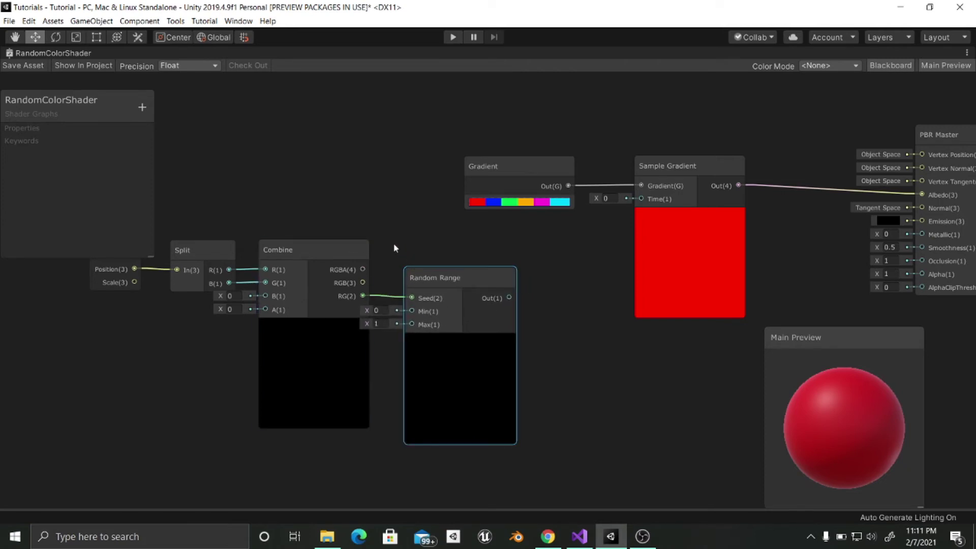
middle_drag(394, 243, 444, 232)
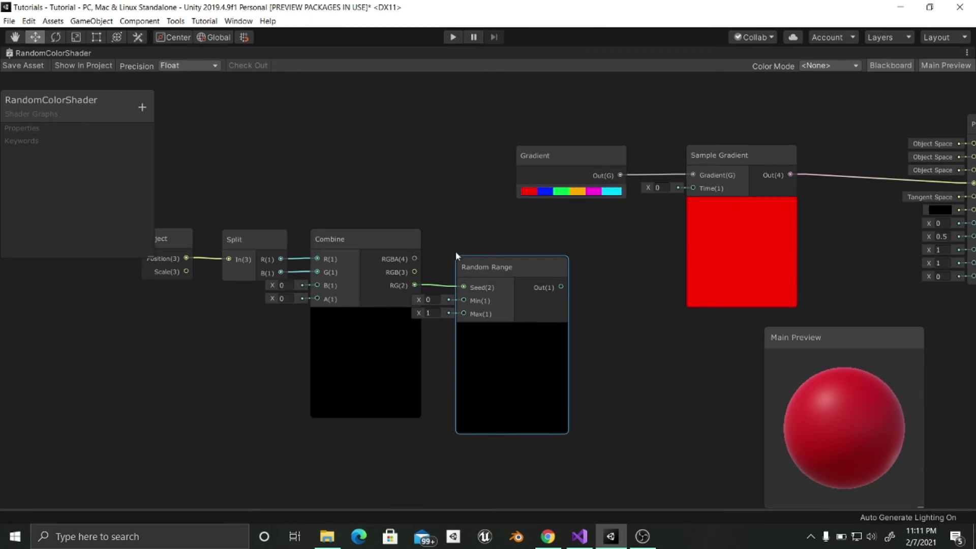
click(434, 312)
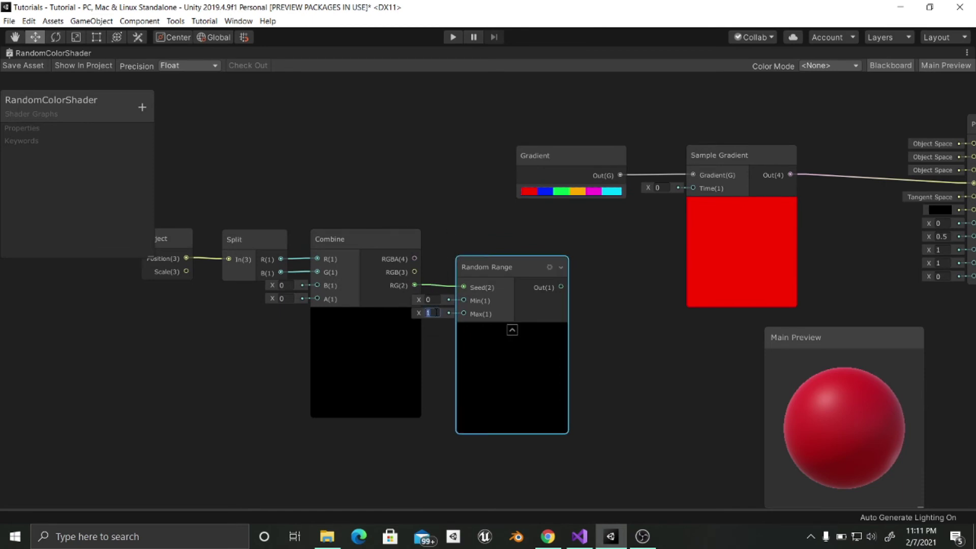
text(6)
middle_drag(428, 358, 451, 357)
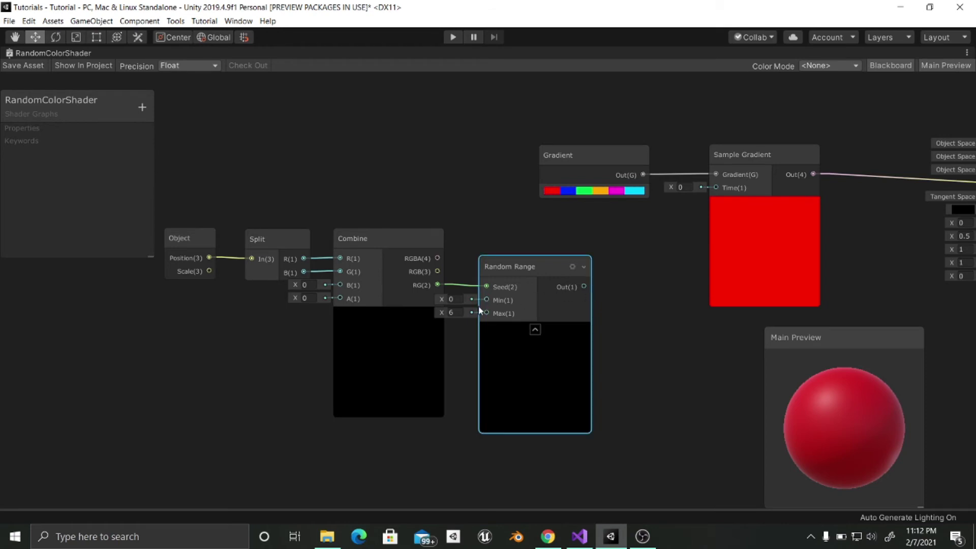
click(454, 299)
text(1)
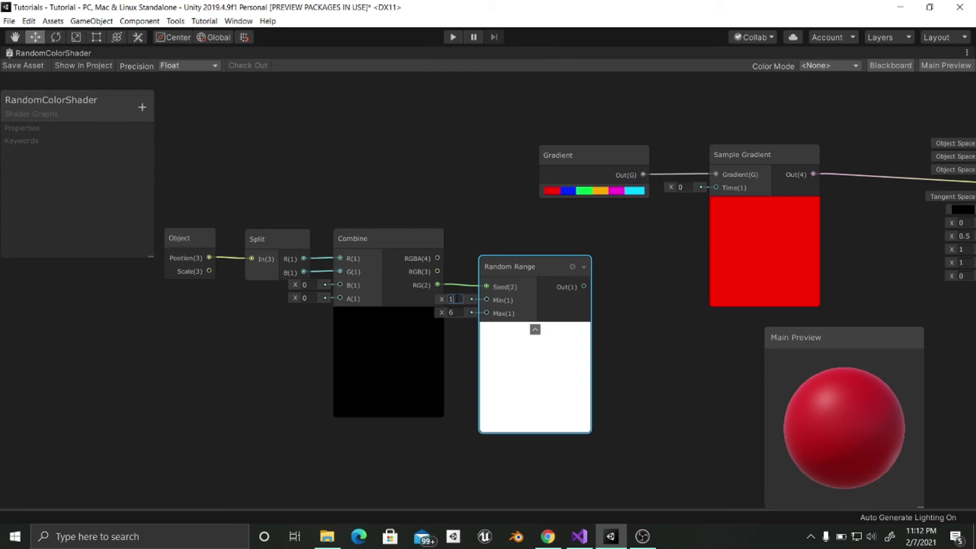
Shift the Object, Split, Combine and Random Range nodes left and pull a wire from Random Range's output
drag(196, 170, 540, 356)
click(396, 224)
drag(198, 180, 487, 356)
drag(499, 266, 378, 274)
click(529, 267)
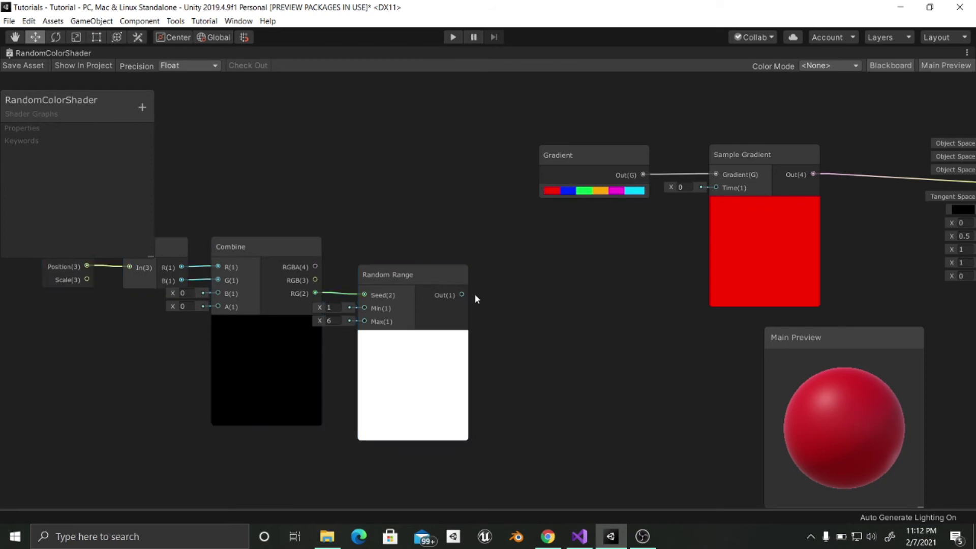
drag(462, 296, 555, 303)
Create a Remap node from the wire and remove the link into its In Min Max
text(r)
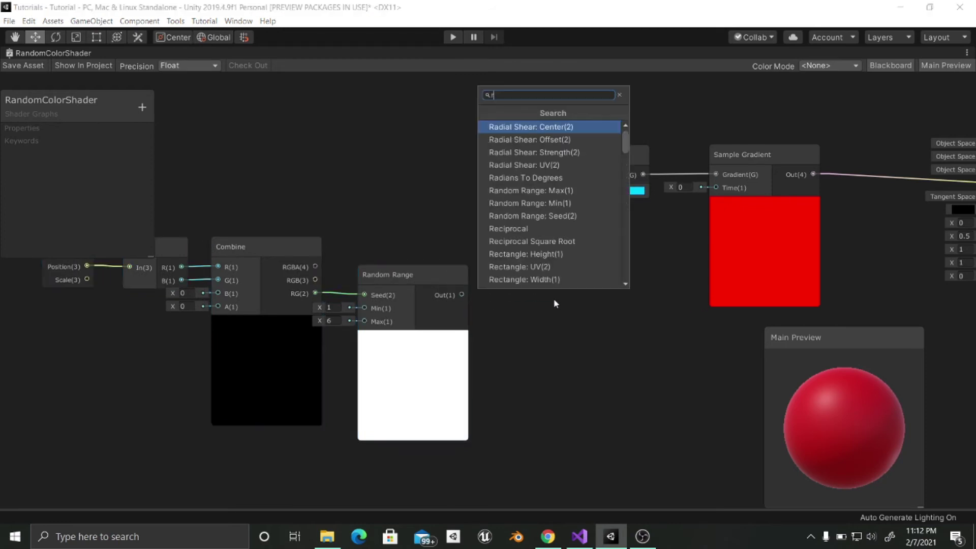
text(emap)
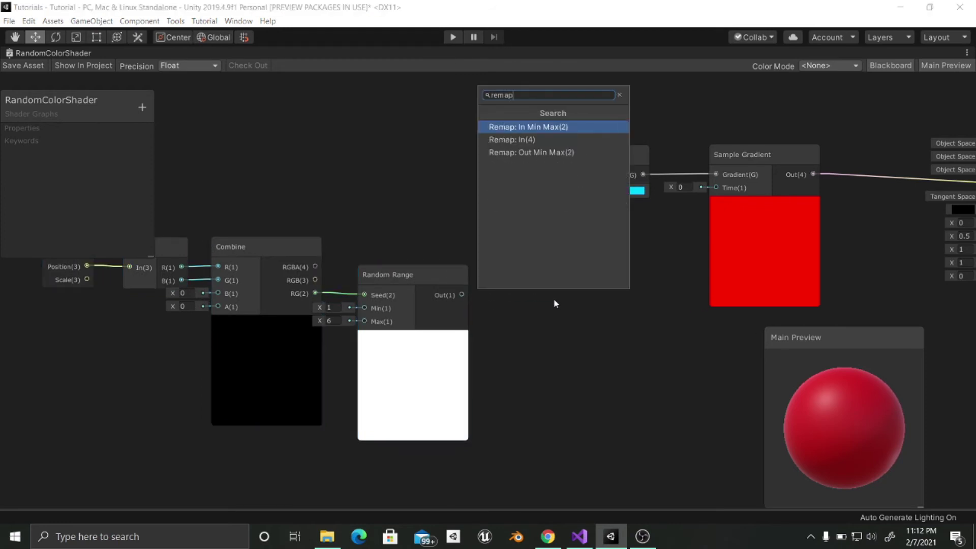
key(Return)
drag(563, 282, 555, 267)
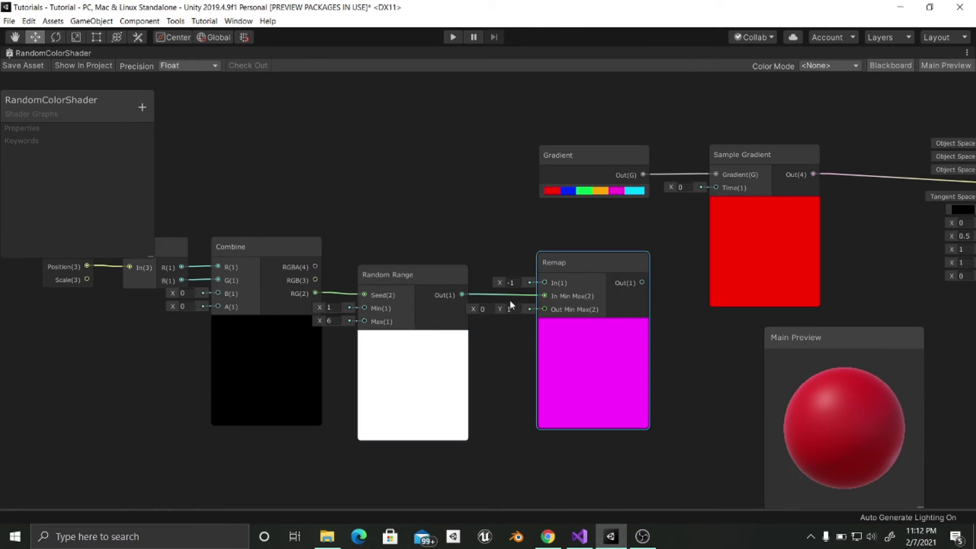
click(493, 297)
key(Delete)
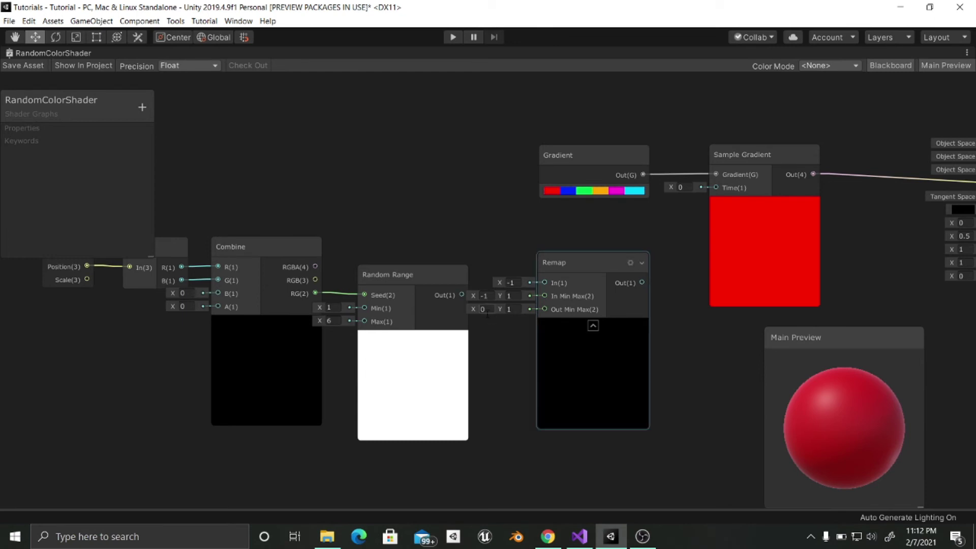
Set Remap In Min Max to 1 and 6, wiring Random Range into In and Remap into Sample Gradient Time
click(484, 296)
text(1)
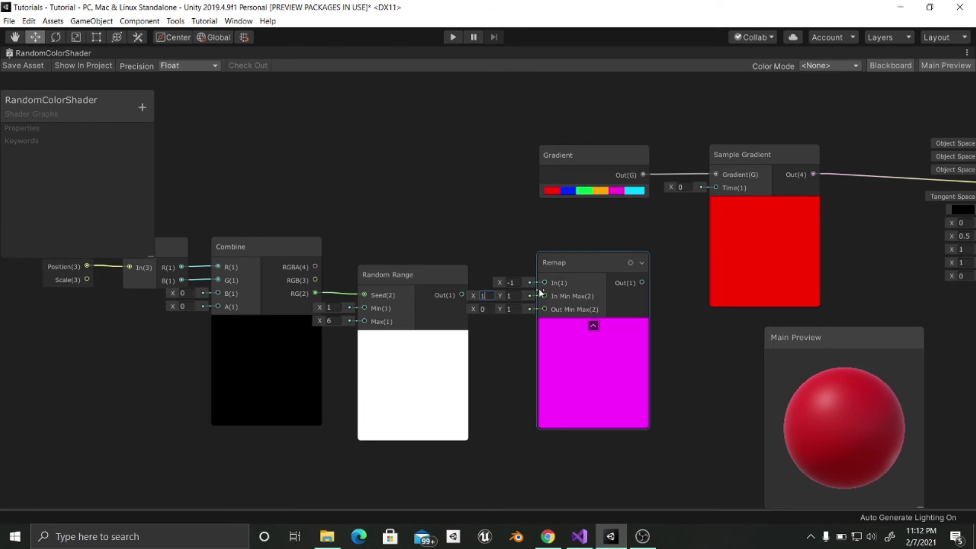
key(Tab)
text(6)
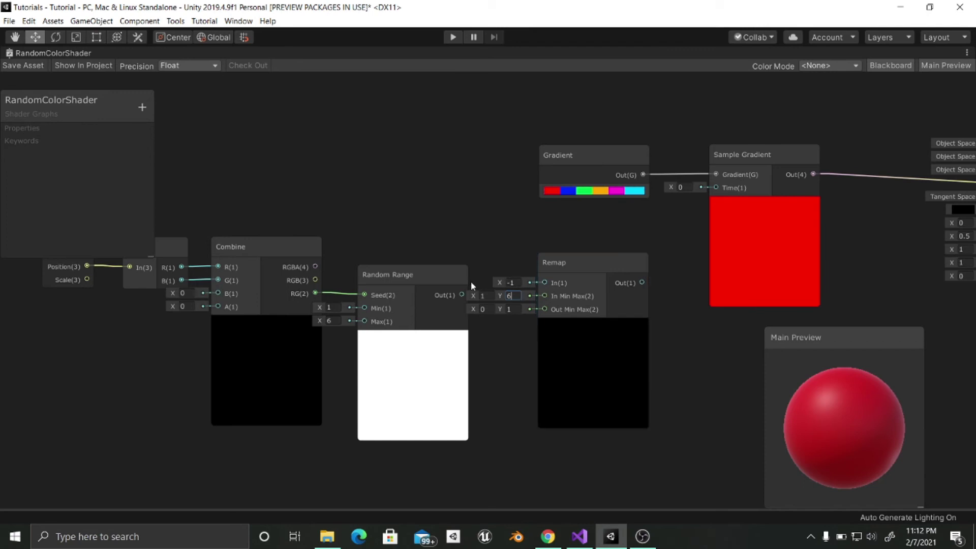
drag(461, 294, 543, 282)
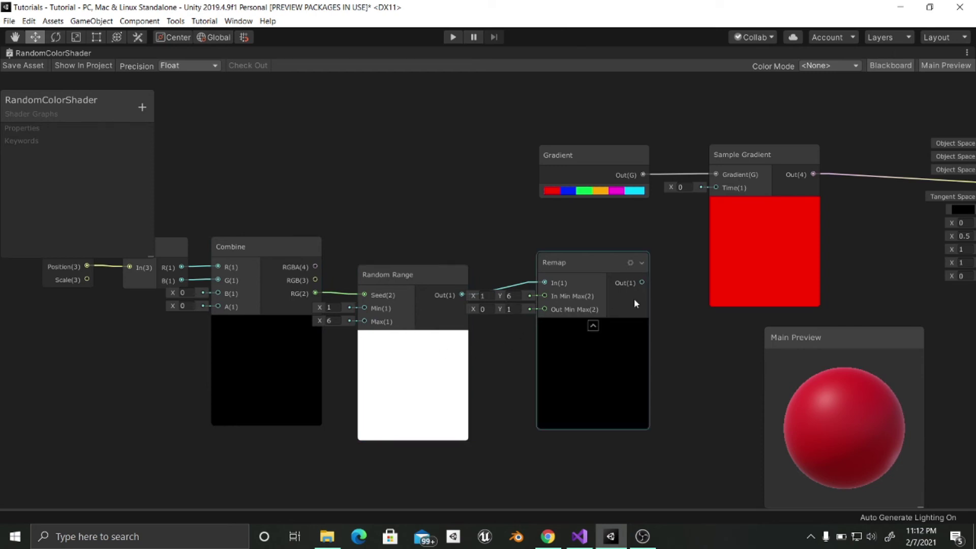
drag(642, 283, 716, 187)
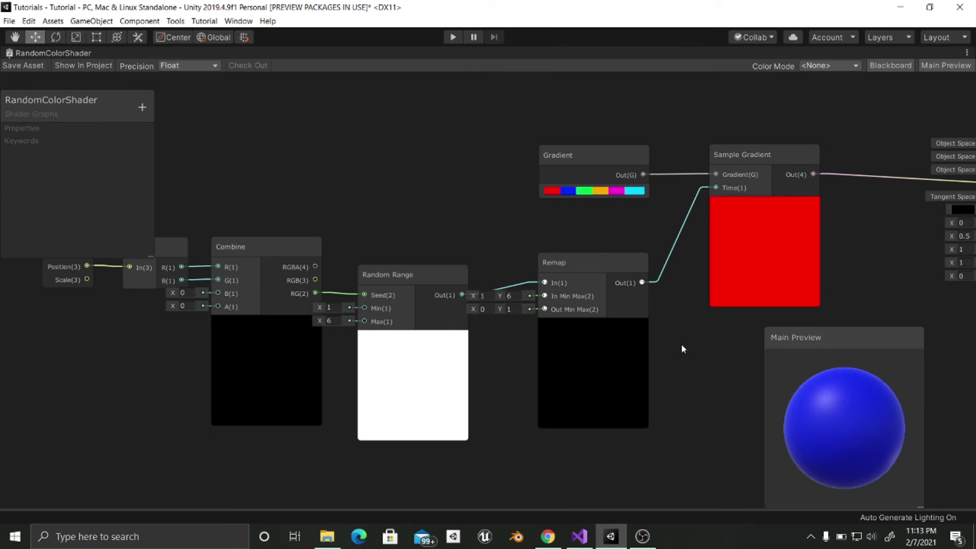
mouse_move(681, 349)
middle_down()
mouse_move(706, 344)
mouse_move(597, 373)
mouse_move(678, 356)
middle_up()
scroll(656, 361, down, 2)
scroll(633, 367, up, 1)
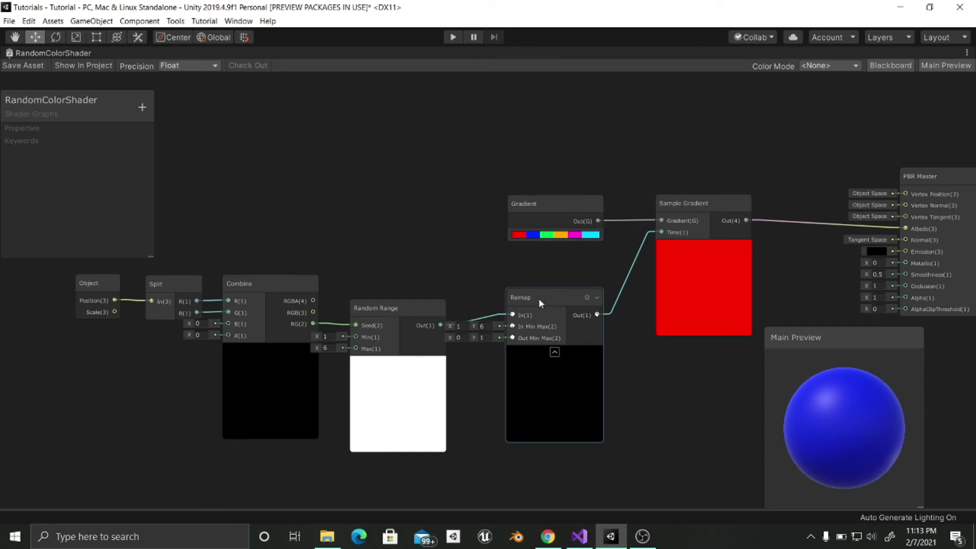
drag(538, 298, 538, 308)
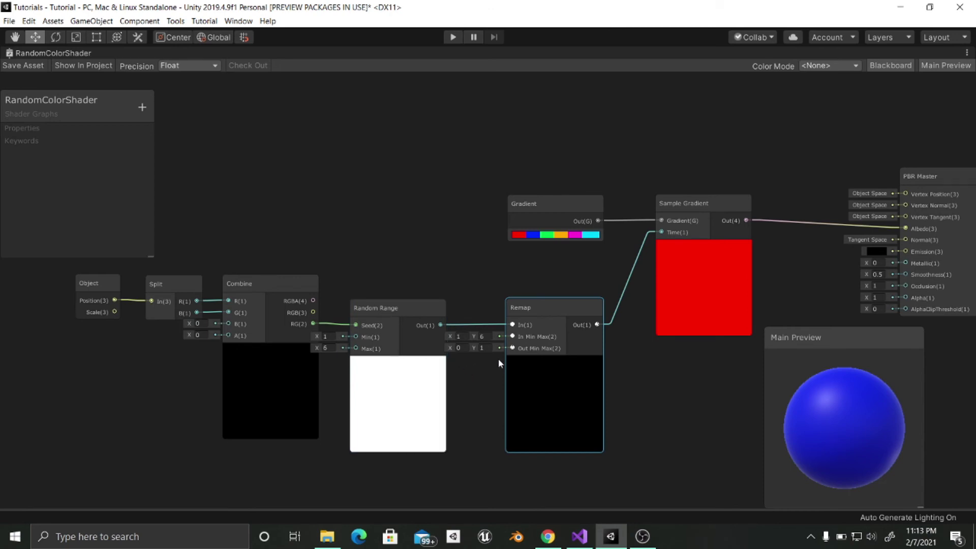
middle_drag(354, 273, 450, 281)
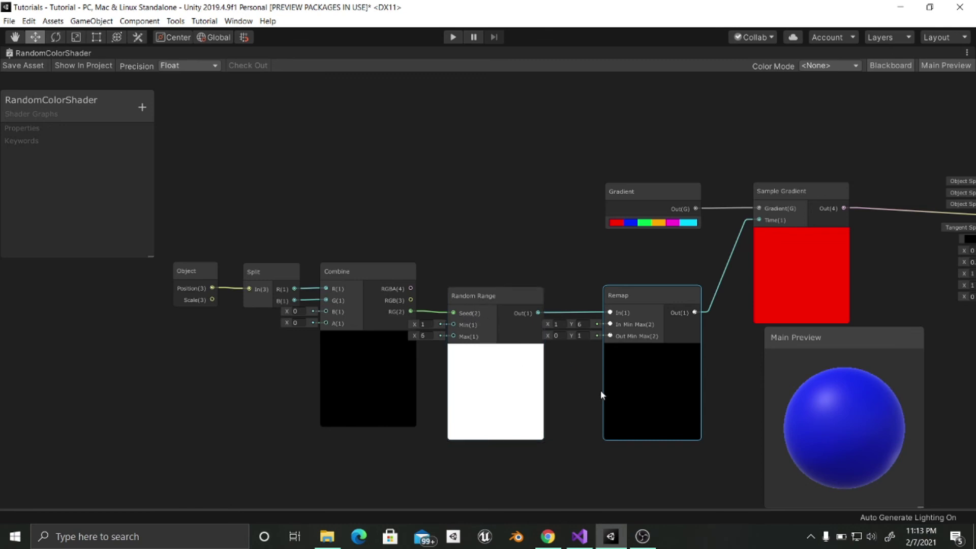
scroll(563, 404, down, 3)
scroll(531, 411, up, 1)
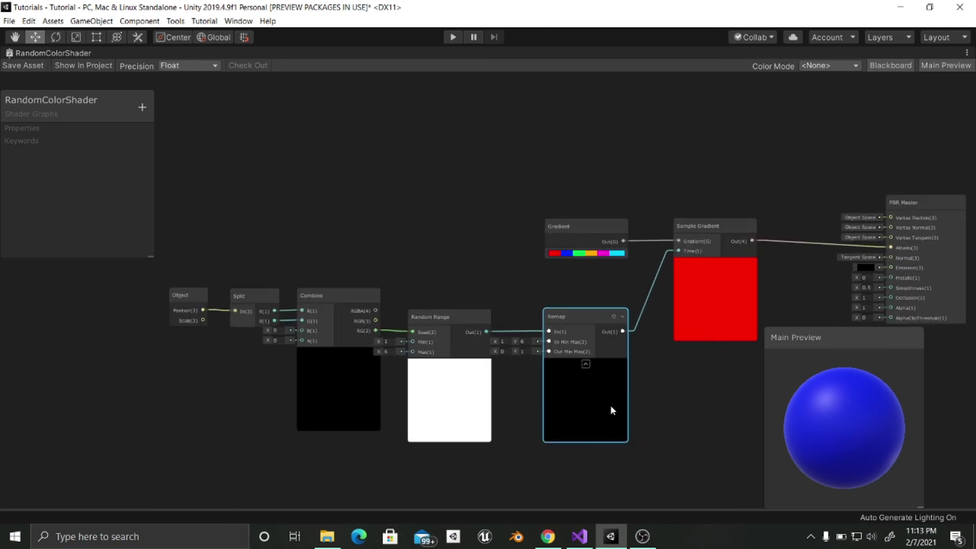
middle_drag(610, 407, 583, 411)
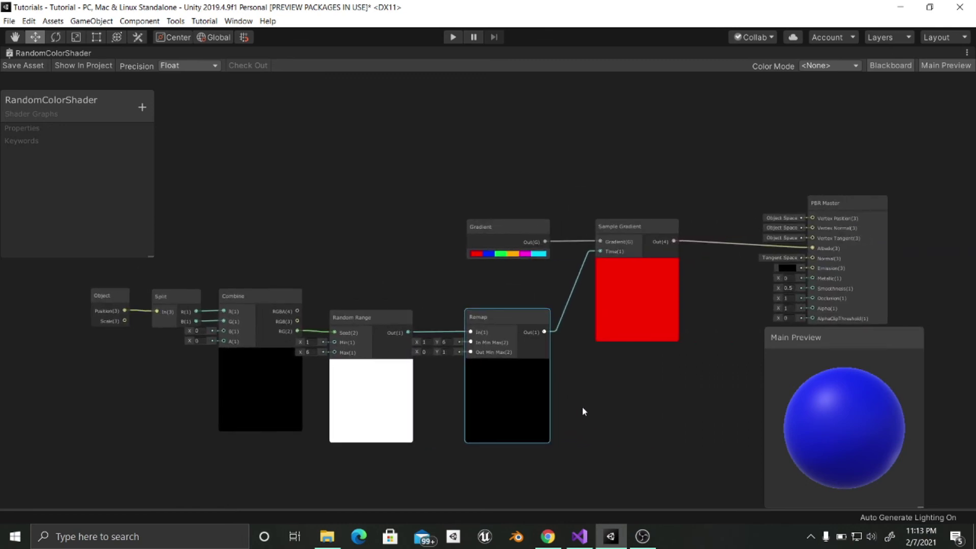
Save the shader graph, restore the full editor layout and return to the Scene view
click(34, 65)
right_click(58, 54)
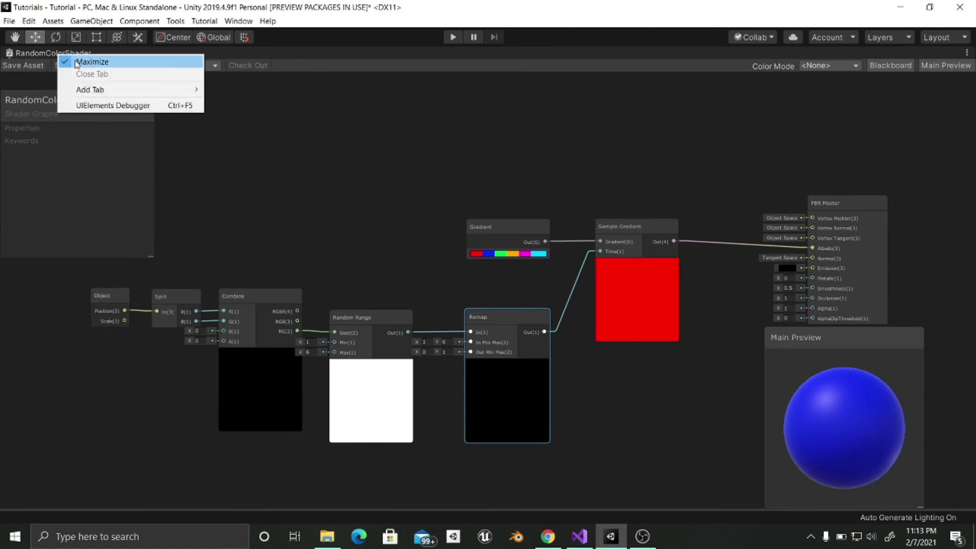
click(82, 61)
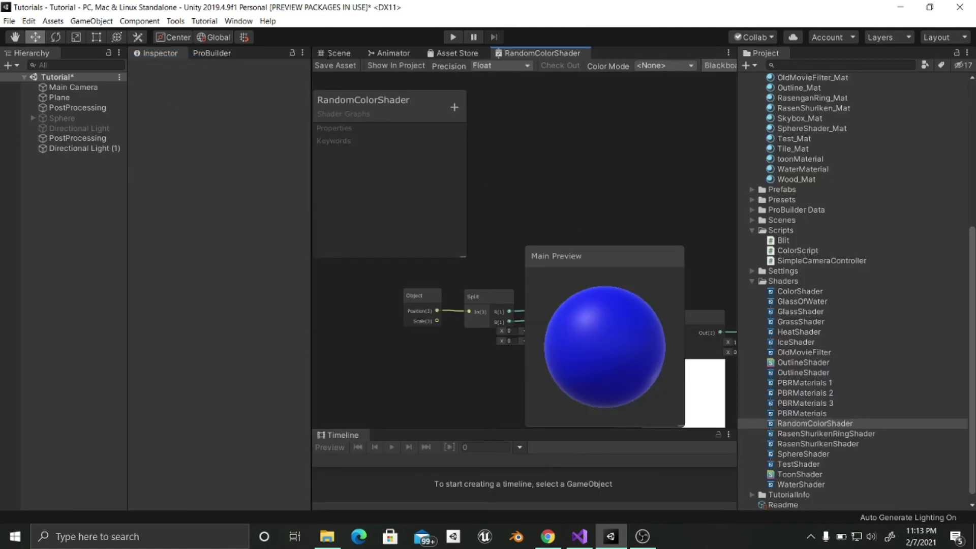
click(334, 53)
scroll(782, 224, up, 3)
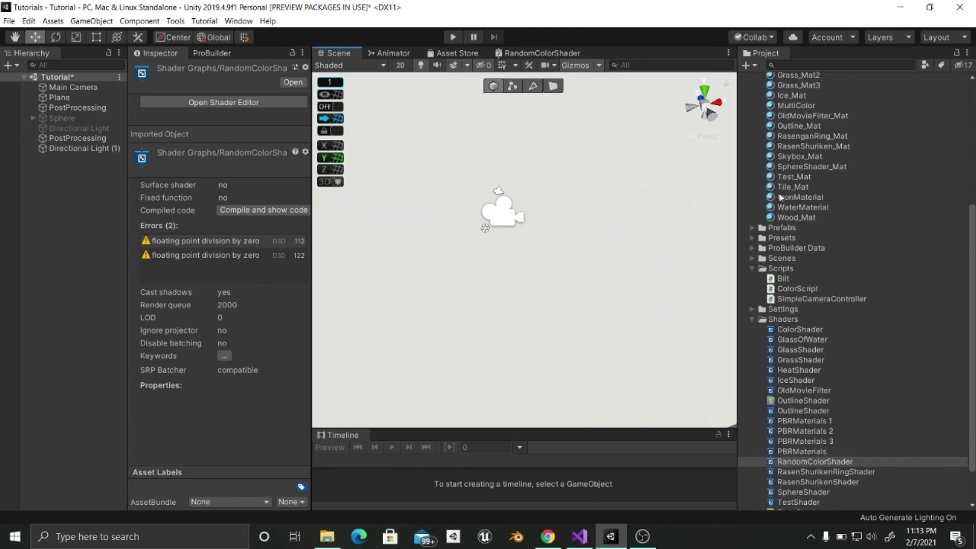
scroll(781, 198, up, 10)
Create a material named RandomColor_Mat in the Materials folder
right_click(784, 182)
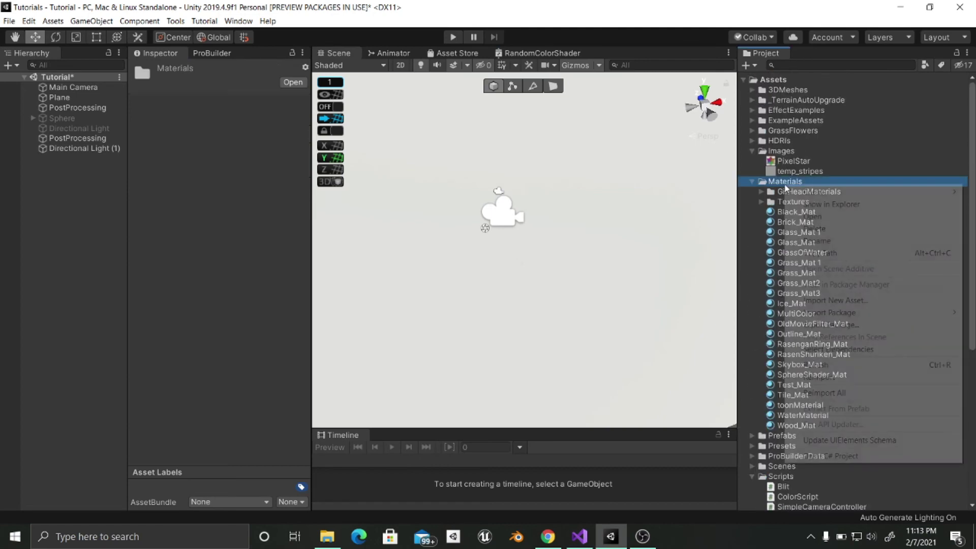
mouse_move(796, 193)
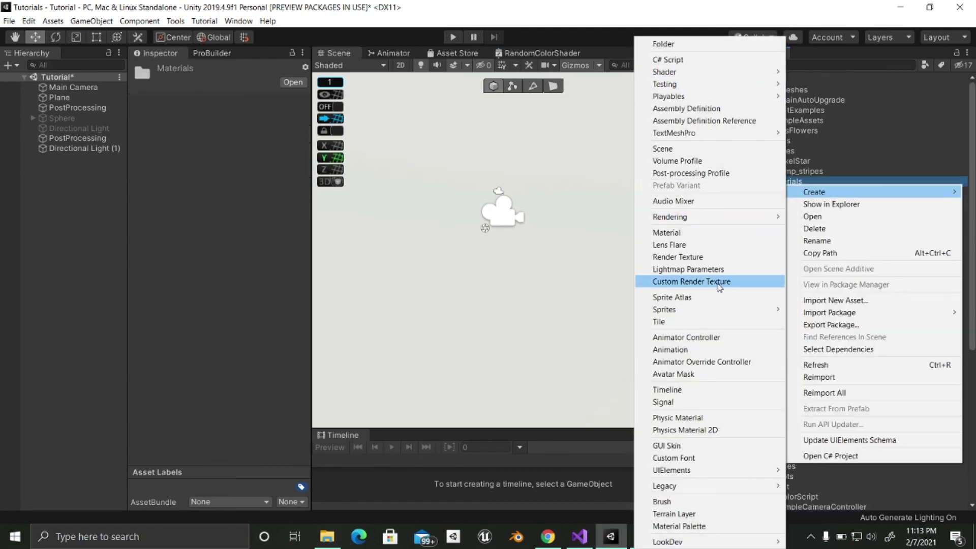
click(714, 234)
text(Ra)
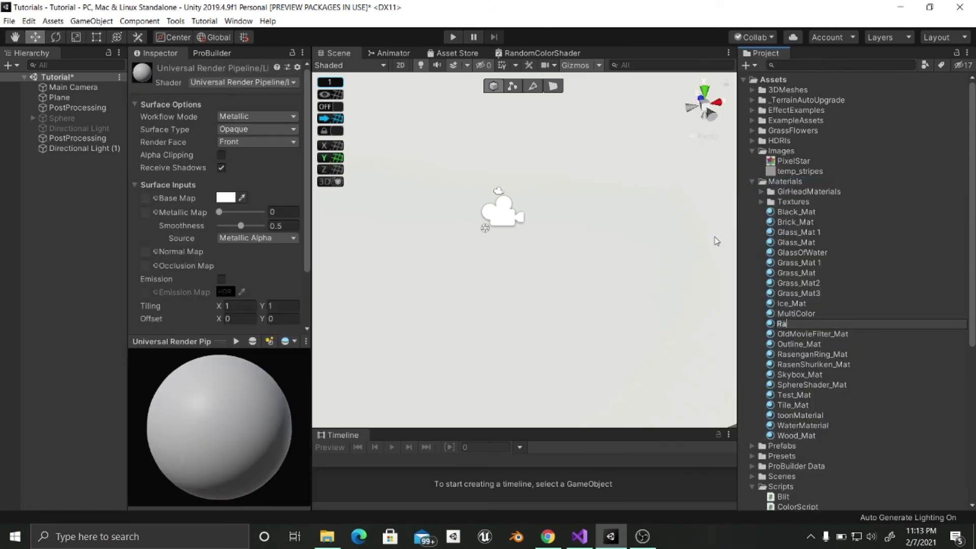
text(ndomColor_Mat)
key(Return)
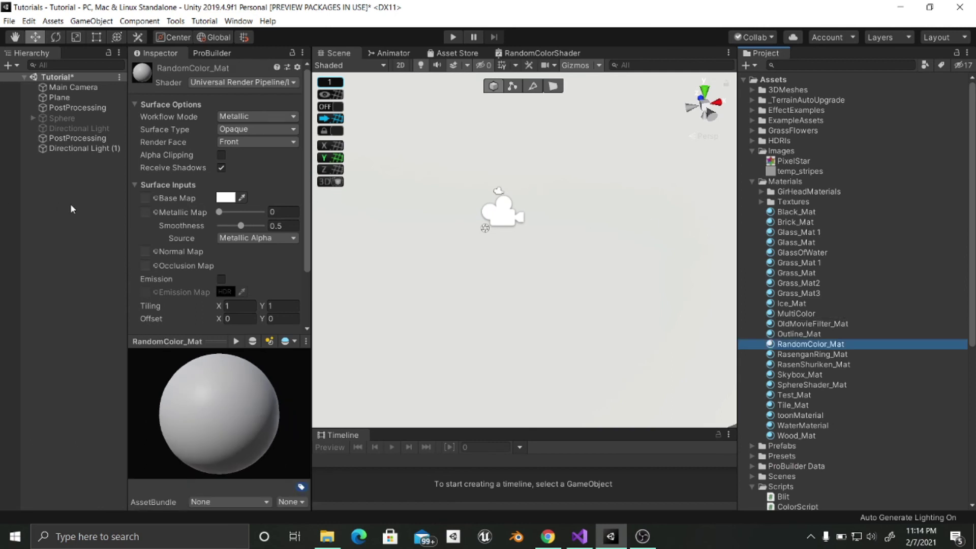
Add a cube, reset its Transform, move it to Z -2.07, and apply RandomColor_Mat to it
right_click(73, 208)
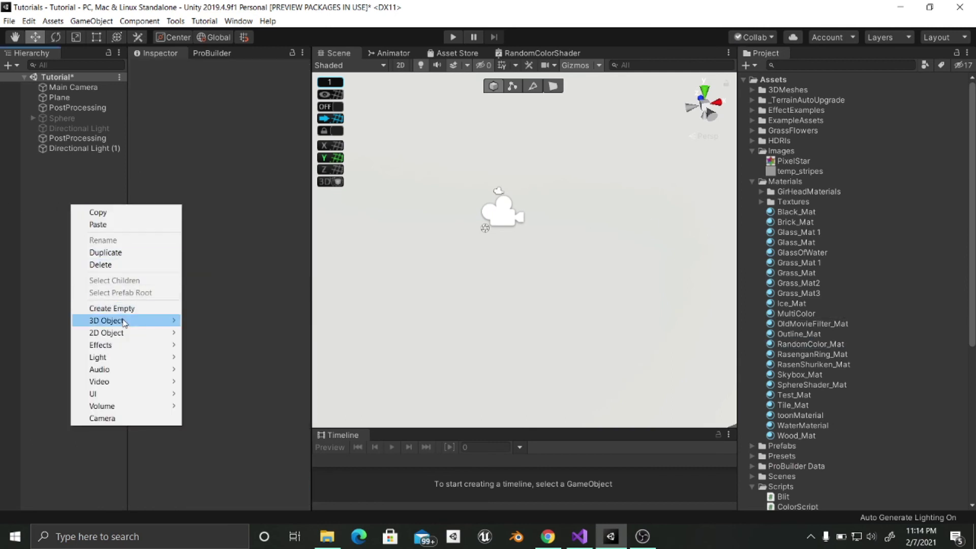
mouse_move(159, 321)
click(204, 323)
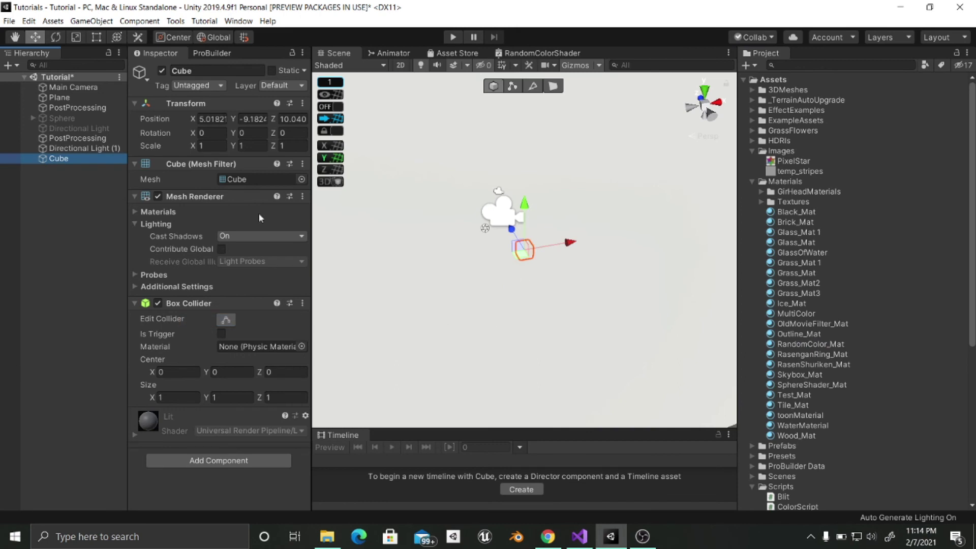
click(302, 103)
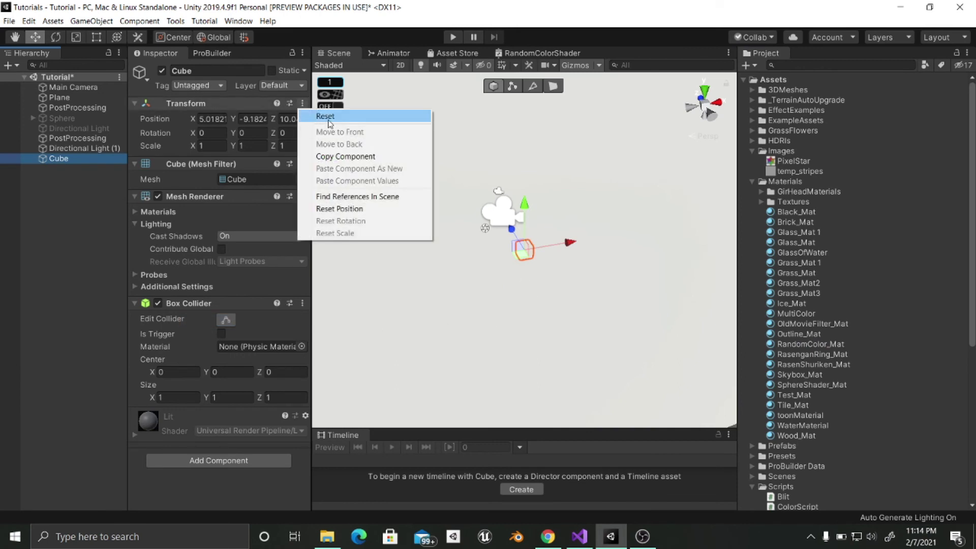
click(325, 117)
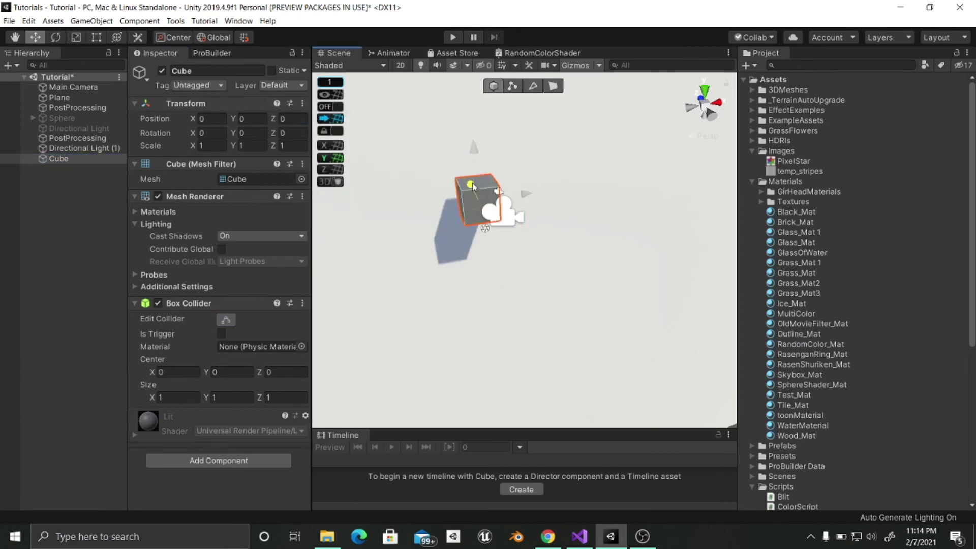
drag(471, 182, 478, 203)
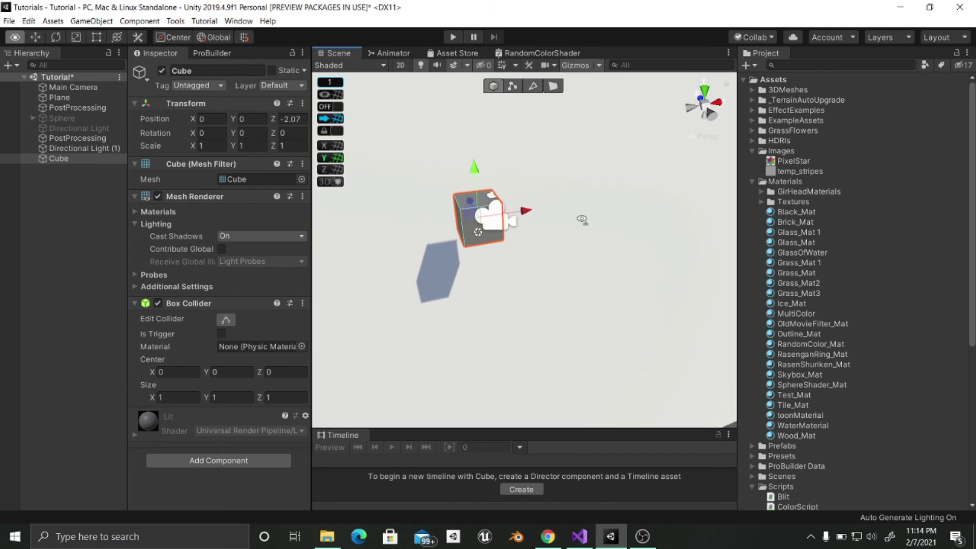
right_drag(581, 219, 578, 220)
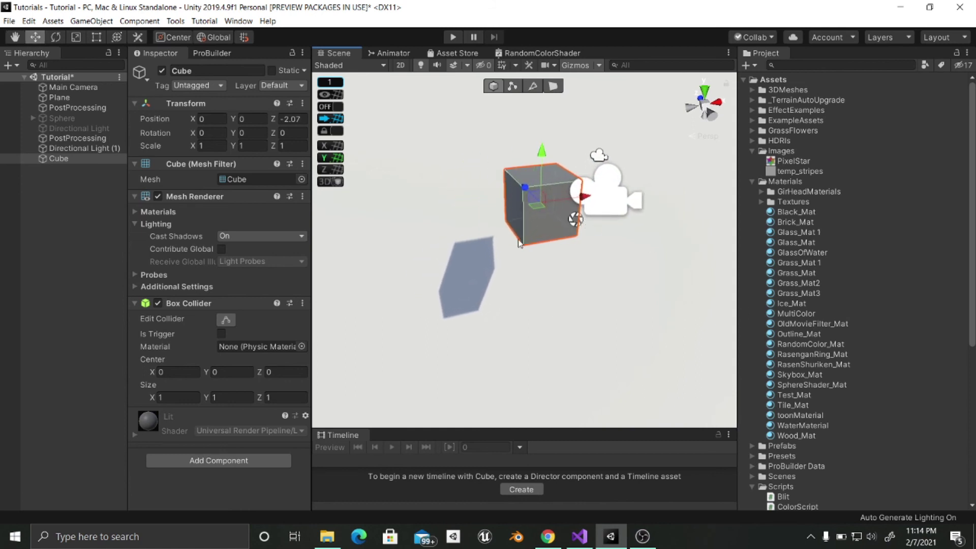
middle_drag(519, 243, 748, 327)
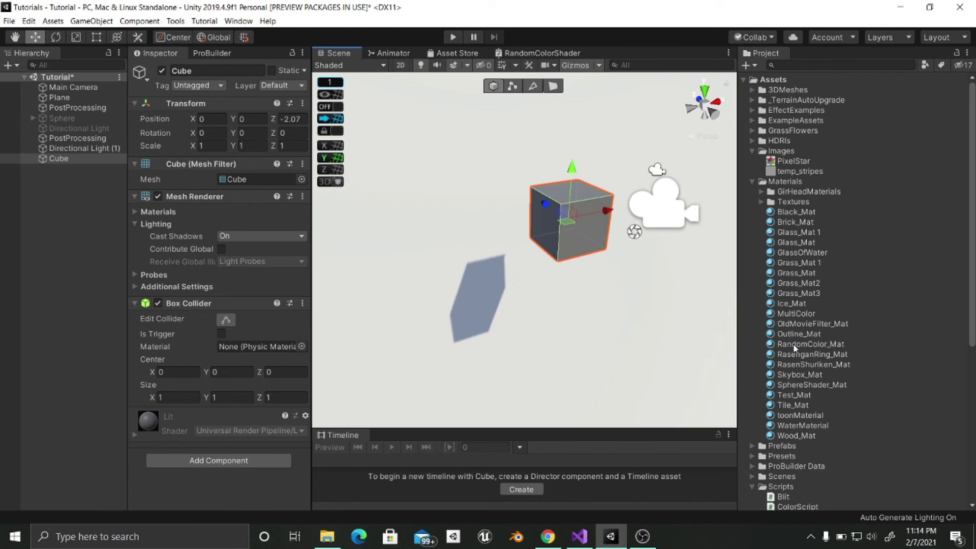
drag(796, 348, 577, 236)
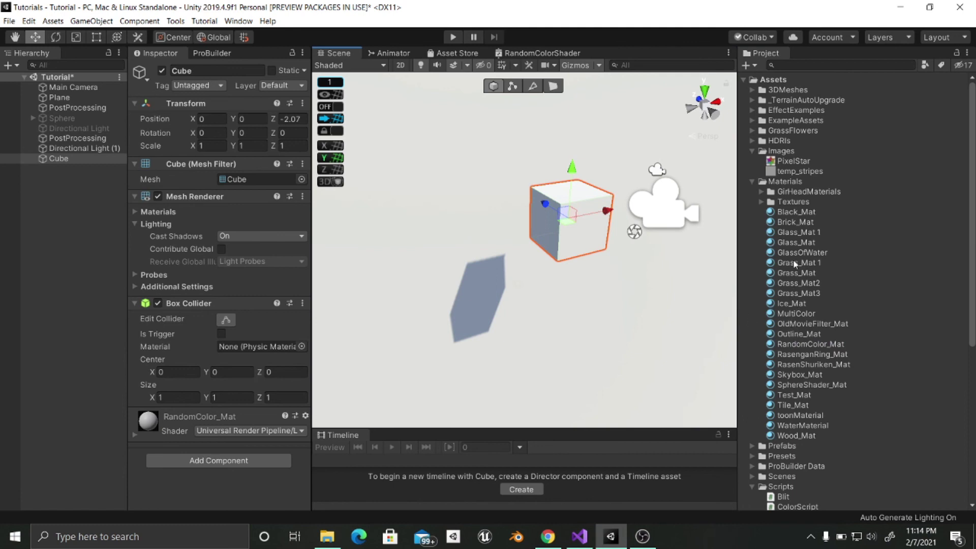
Assign the Shader Graphs/RandomColorShader shader to RandomColor_Mat, turning the cube green
click(795, 343)
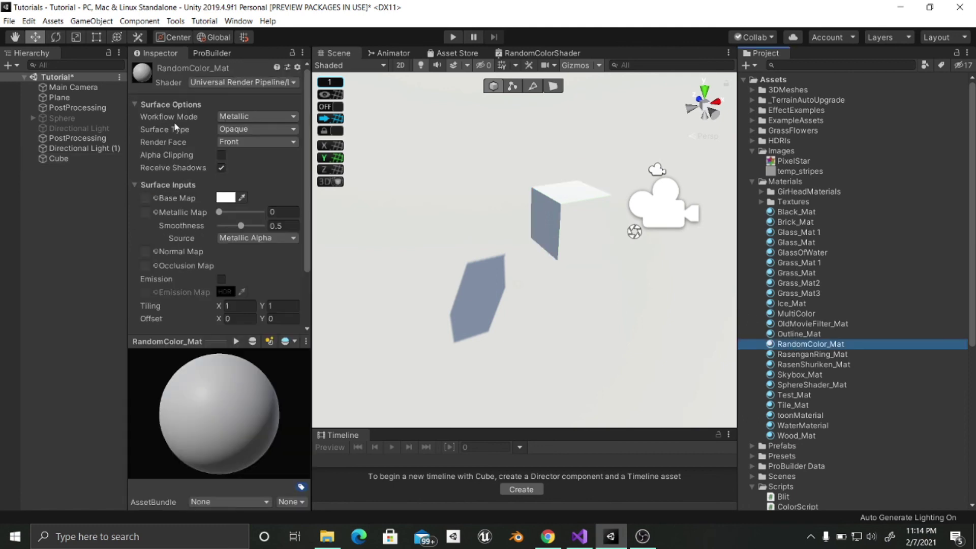
scroll(795, 375, down, 3)
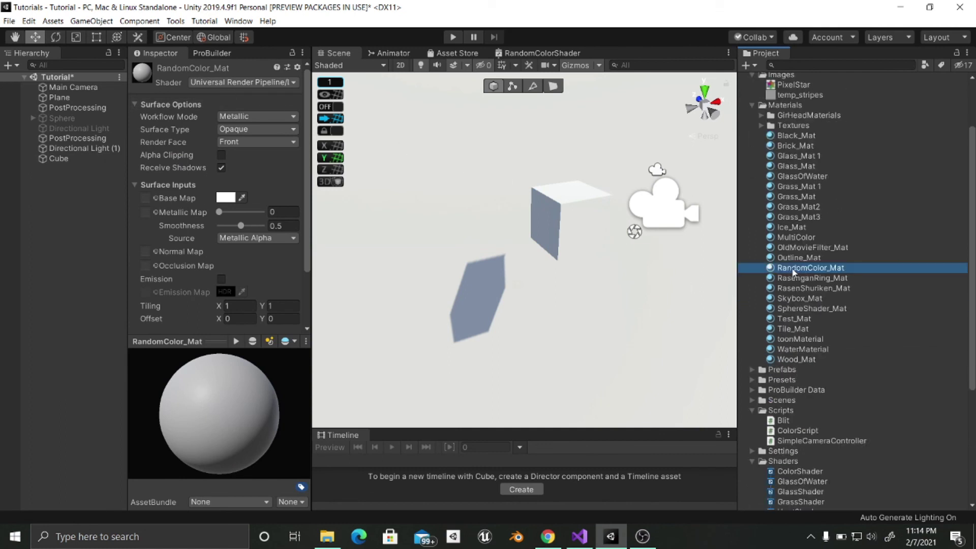
click(217, 83)
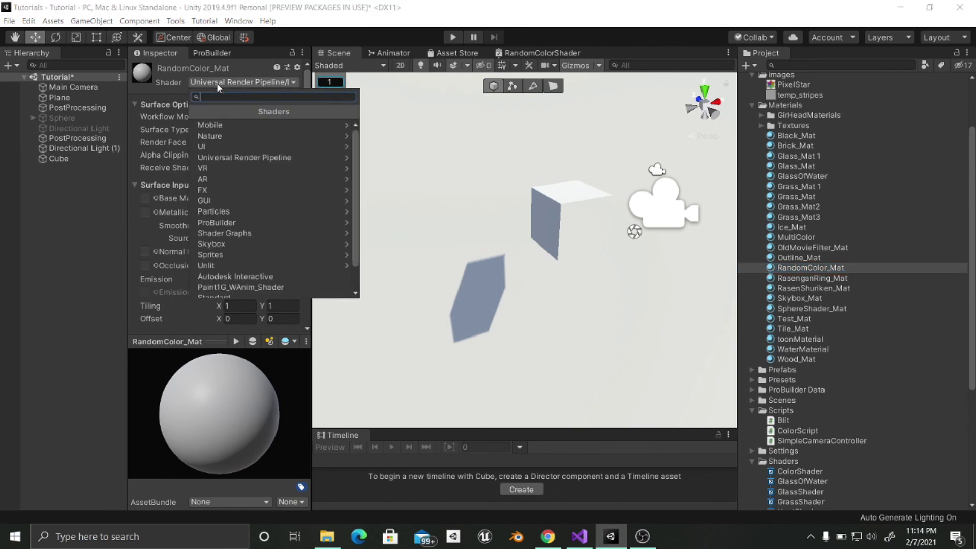
text(ran)
key(Return)
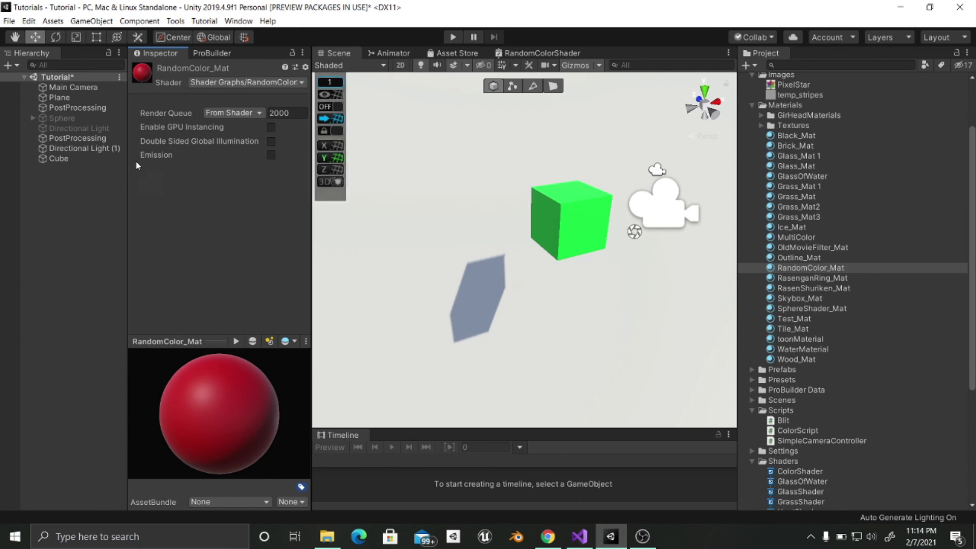
Duplicate the cube twice, placing the copies in a row along X
click(59, 159)
key(ctrl+d)
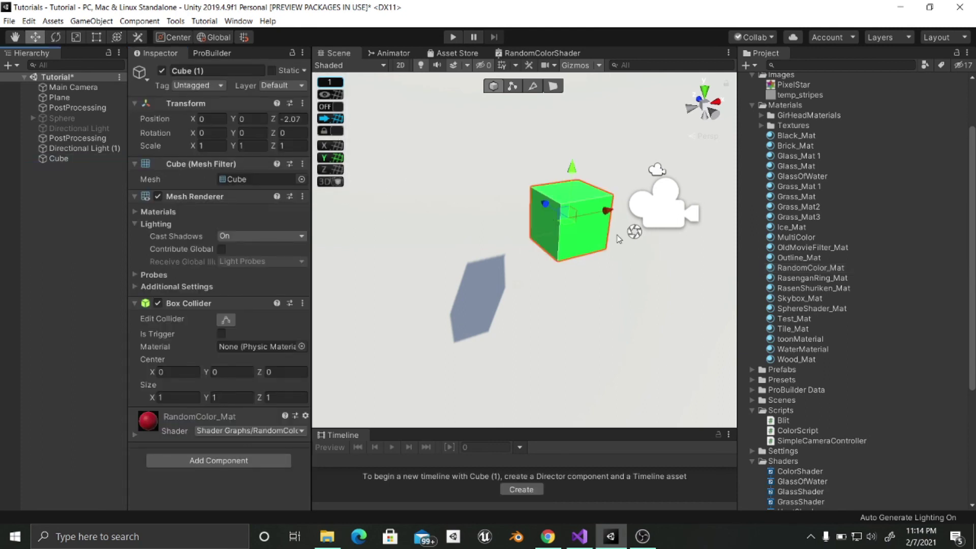
drag(604, 217, 508, 260)
key(ctrl+d)
key(f)
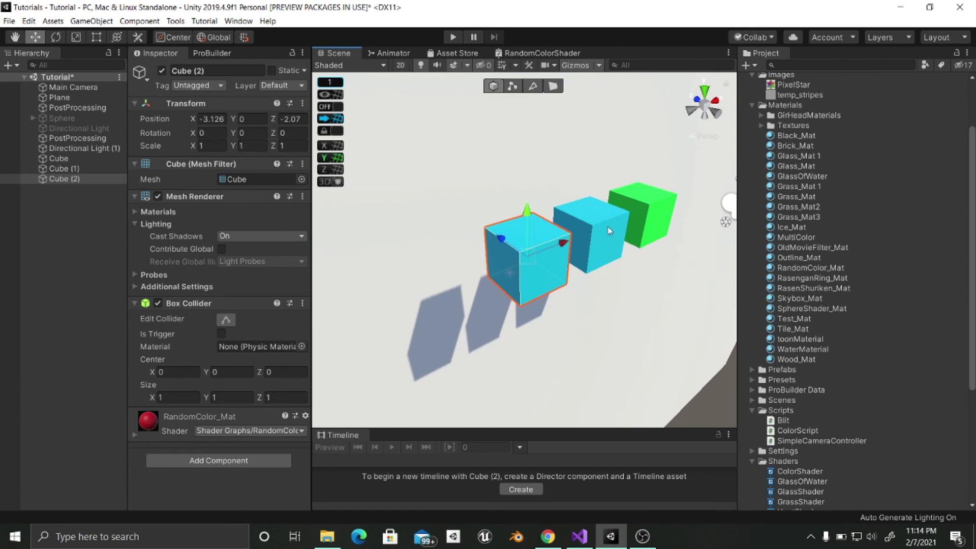
Select all three cubes and duplicate them forward into a second row
shift+click(591, 231)
shift+click(645, 206)
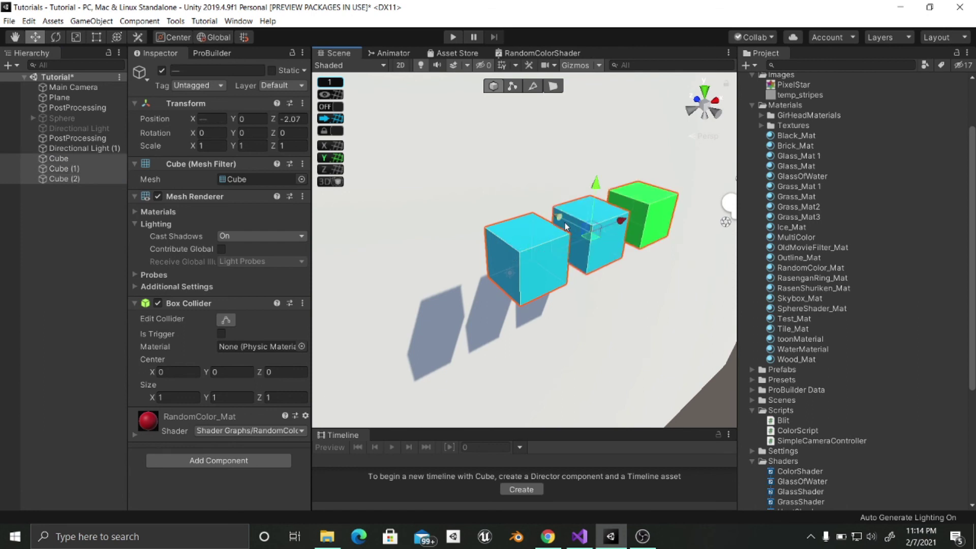
key(ctrl+d)
drag(569, 229, 593, 247)
Raise and lower the copied cubes to test colour changes, then fly around to inspect them
scroll(605, 261, up, 3)
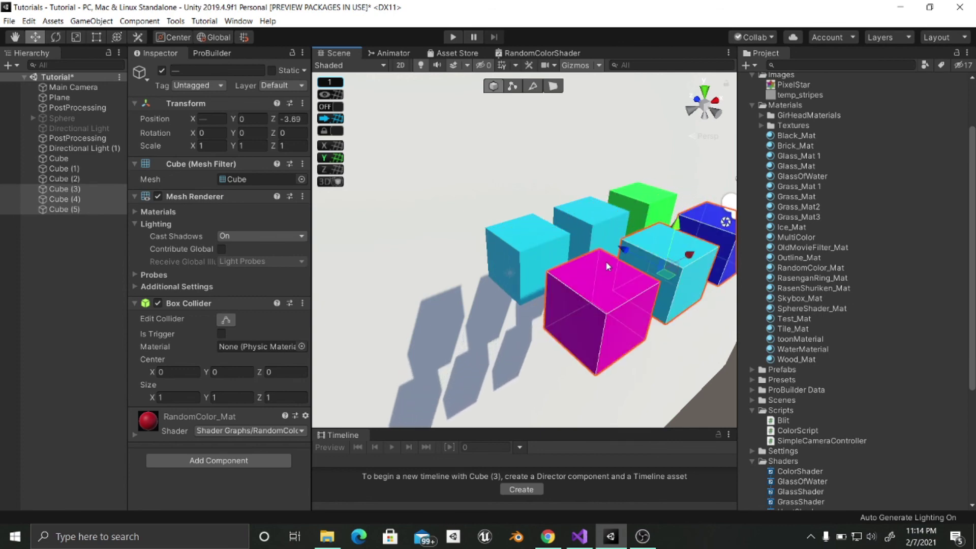
right_drag(606, 261, 604, 245)
drag(605, 245, 608, 247)
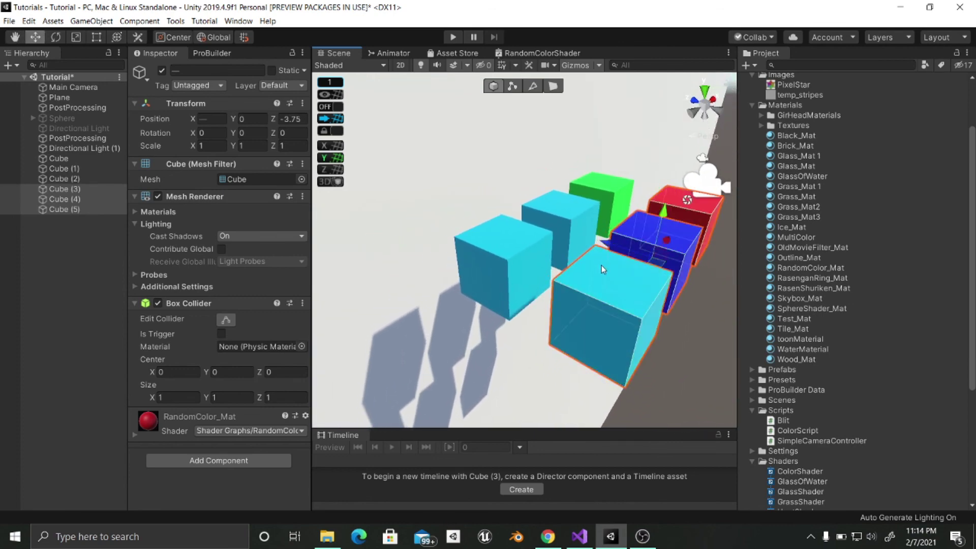
right_drag(602, 266, 584, 253)
drag(547, 192, 543, 307)
drag(500, 146, 596, 227)
right_drag(597, 227, 553, 246)
scroll(548, 255, up, 2)
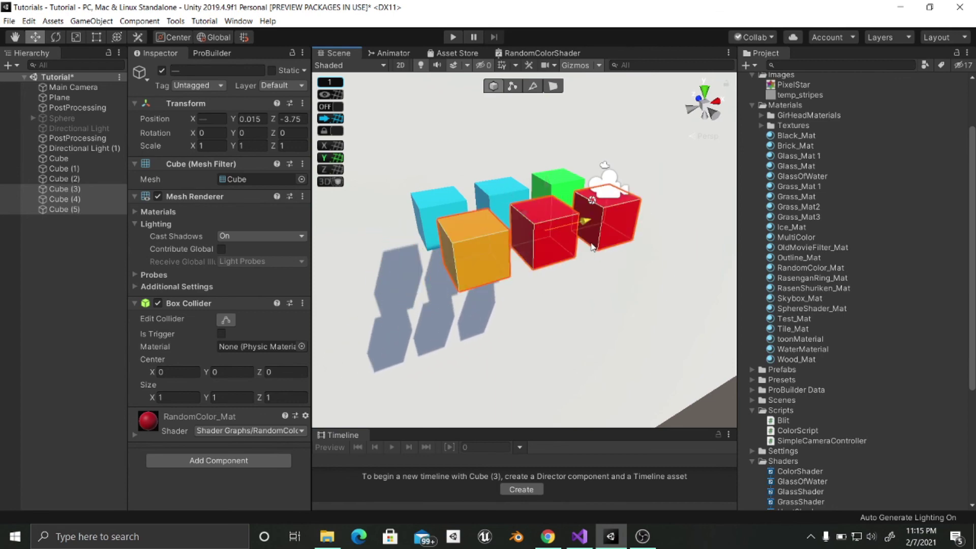
right_drag(548, 255, 528, 244)
key(w)
key(d)
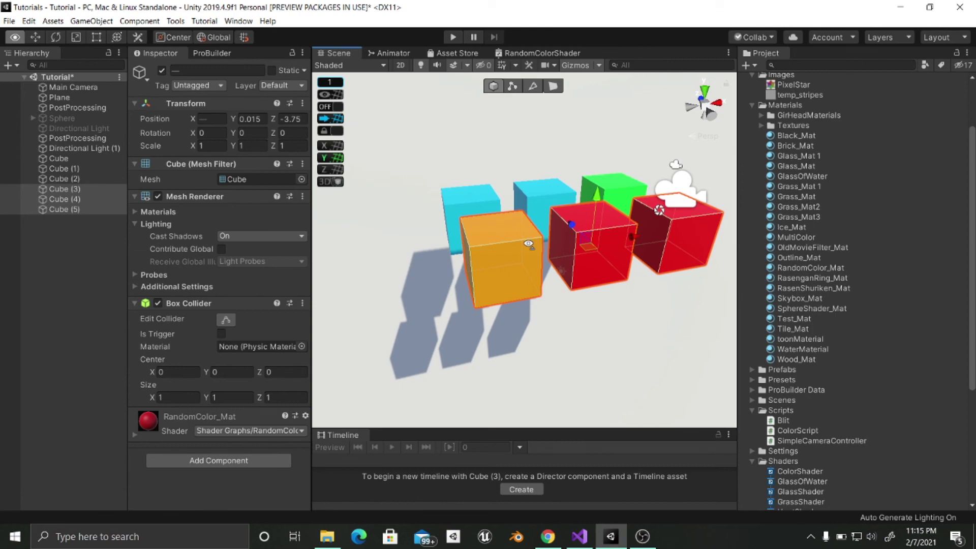
right_drag(529, 244, 529, 244)
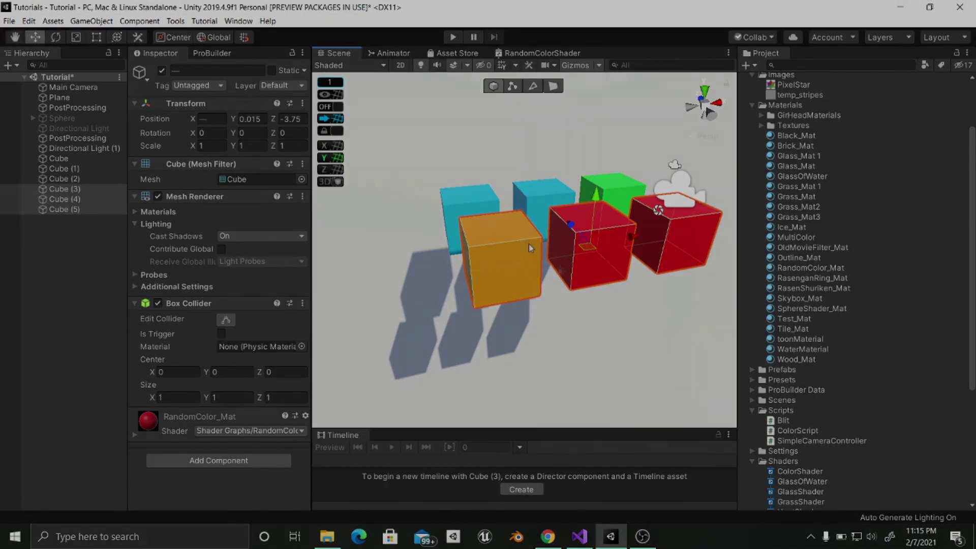